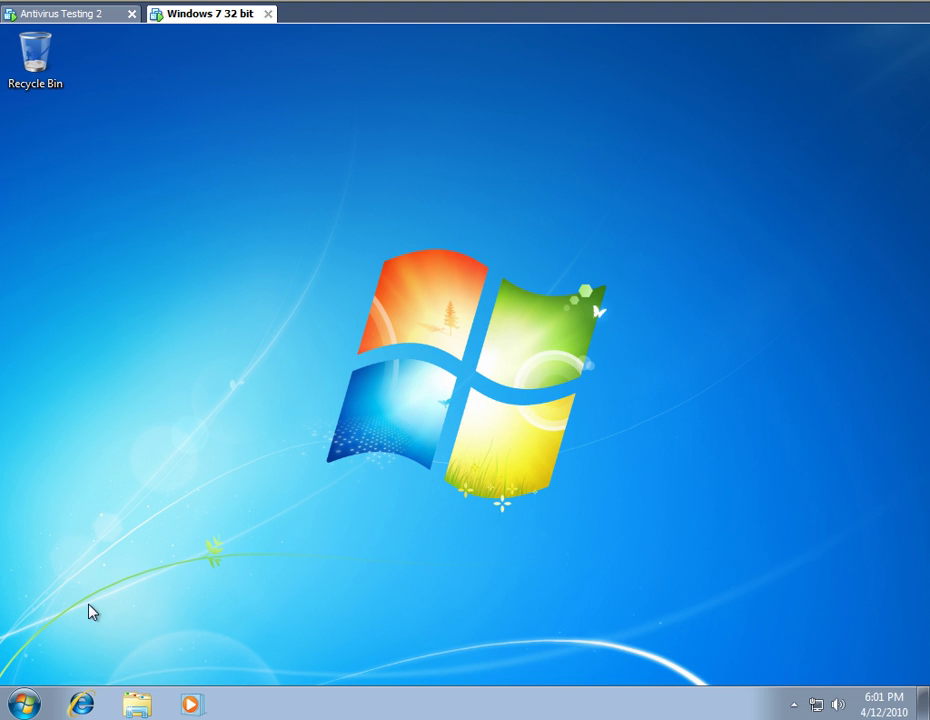
- Open the Windows 7 Start menu from the taskbar
left_click(23, 704)
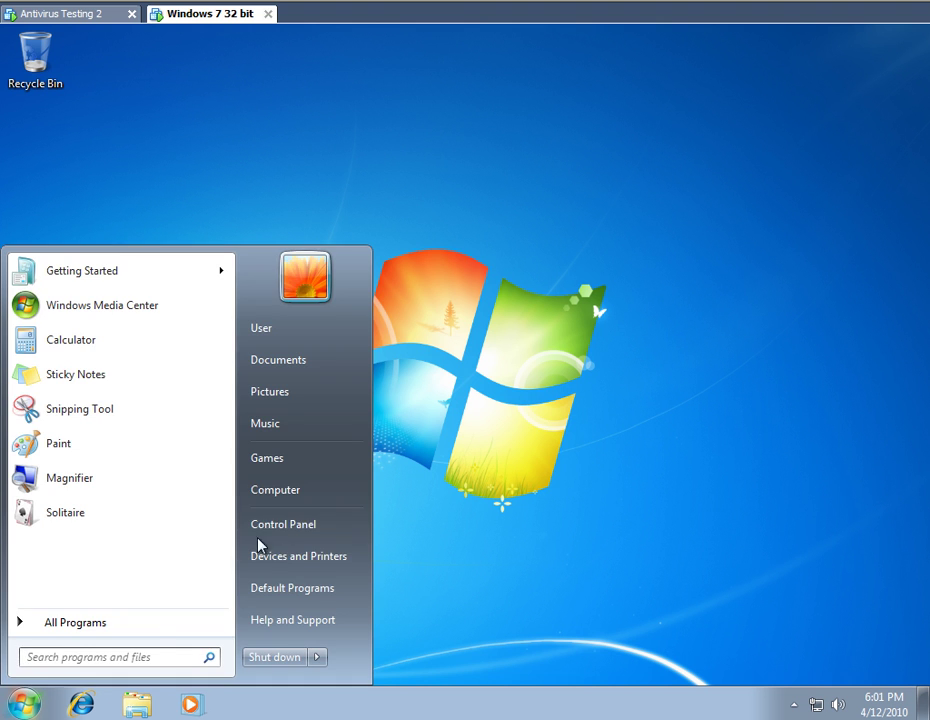
- Open the Network and Sharing Center from the tray network icon
left_click(817, 705)
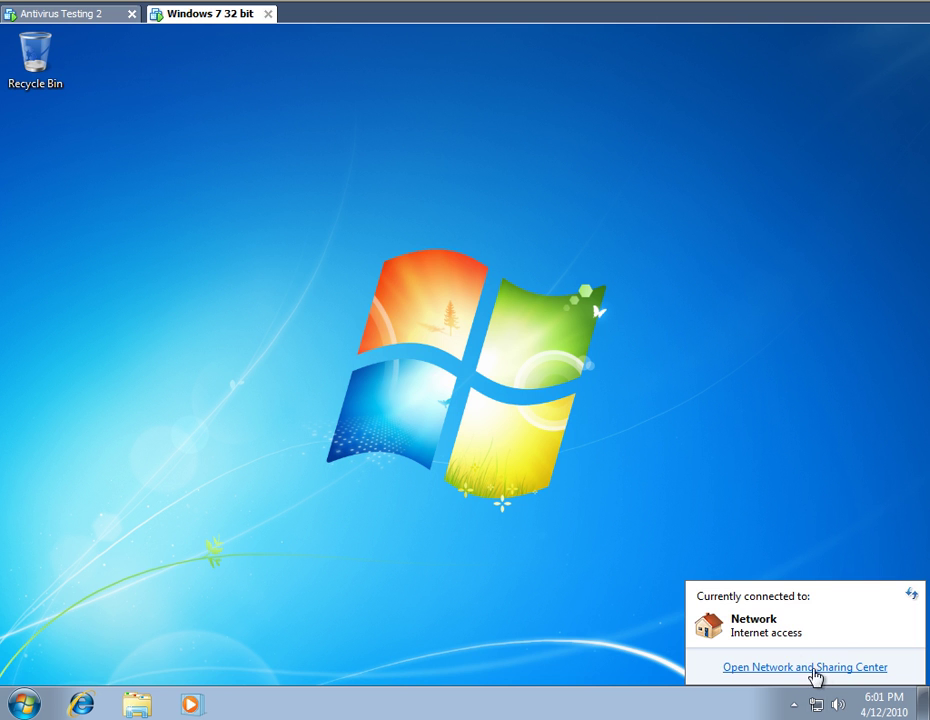
left_click(817, 705)
left_click(817, 705)
left_click(801, 672)
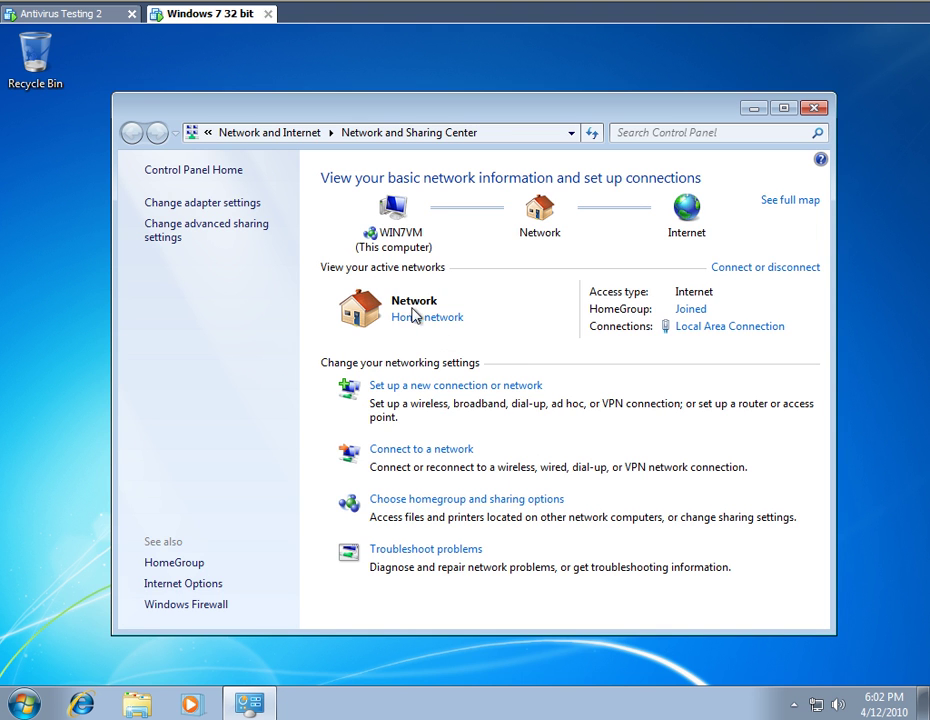
- Leave the homegroup through the homegroup settings, then close the network settings window
left_click(475, 505)
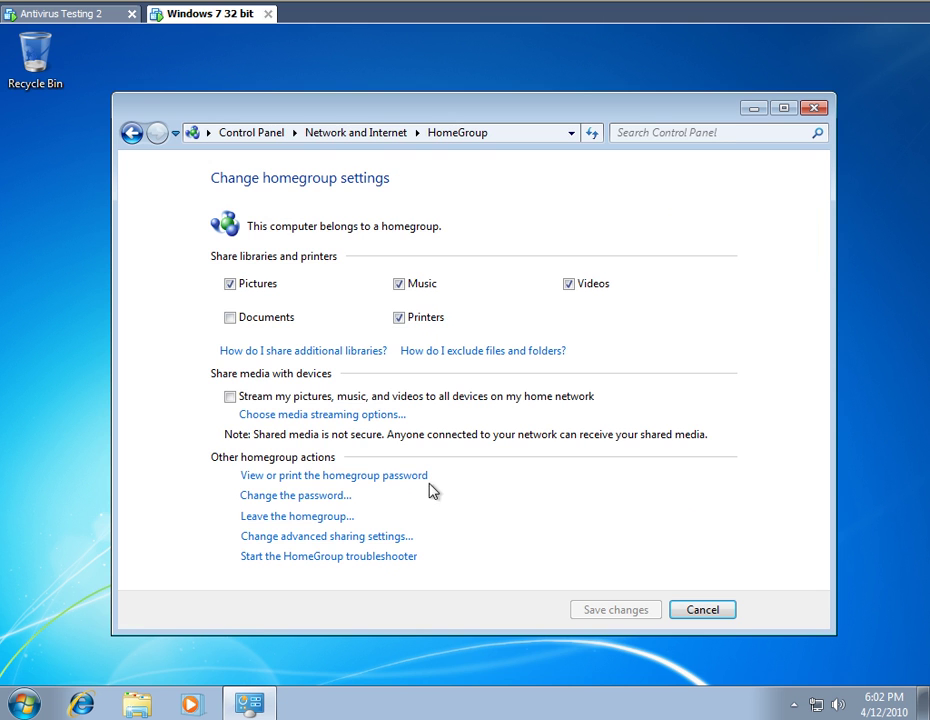
left_click(314, 518)
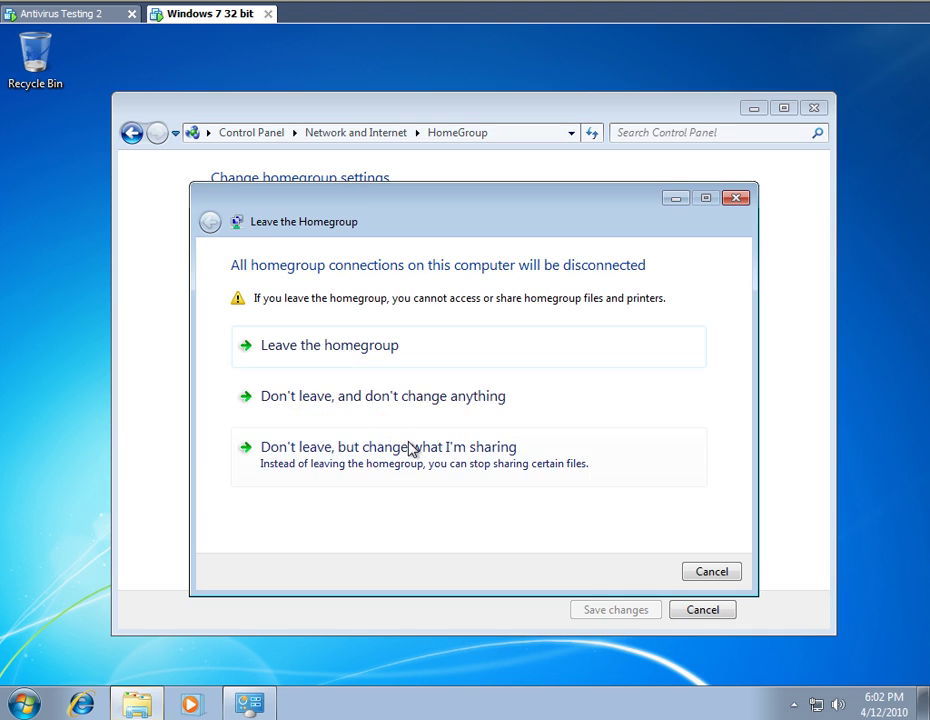
left_click(363, 350)
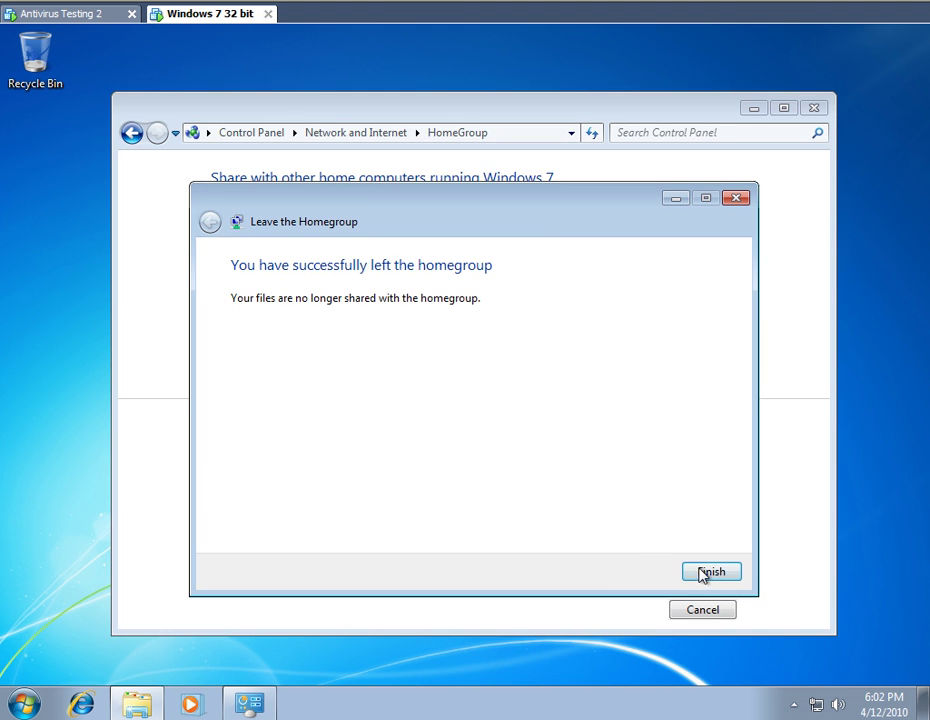
left_click(705, 573)
left_click(713, 418)
left_click(815, 108)
left_click(22, 704)
- Open the Services console from Control Panel's Small icons view and Administrative Tools
left_click(281, 532)
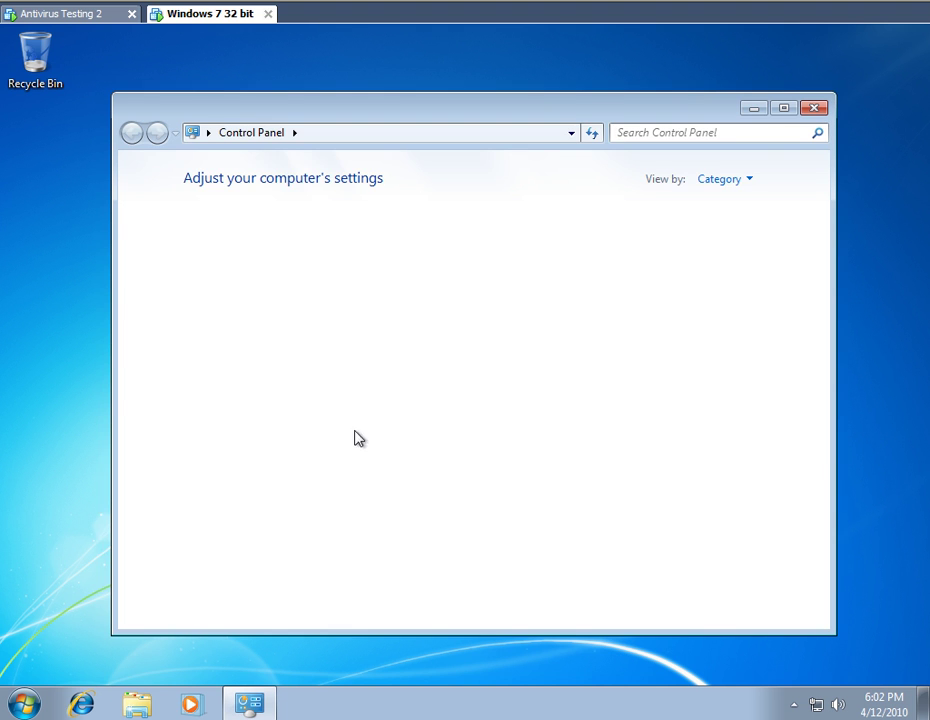
left_click(725, 179)
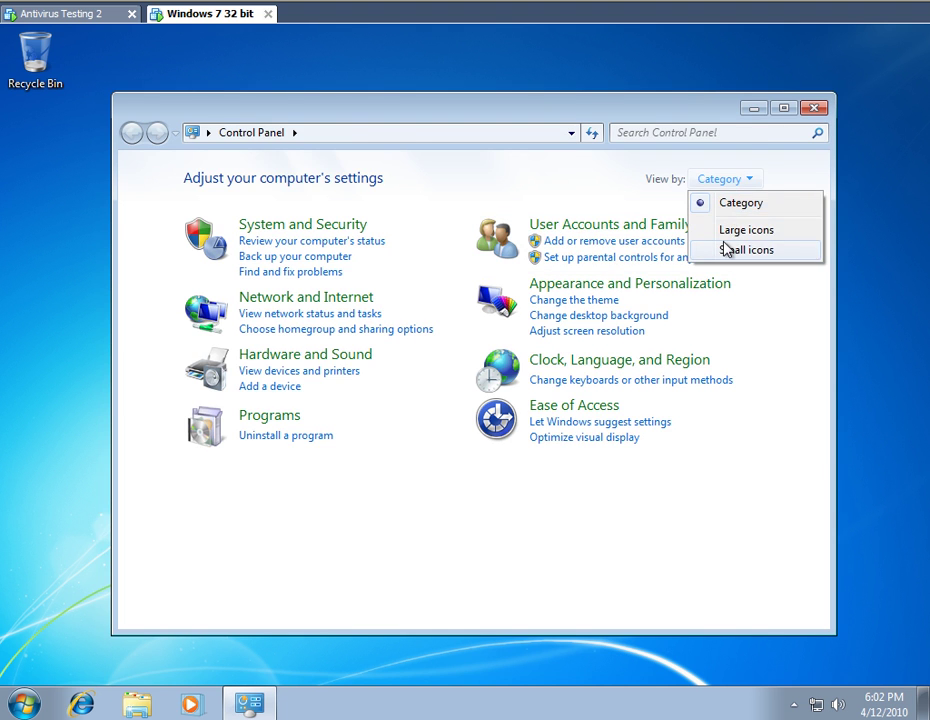
left_click(727, 251)
left_click(413, 248)
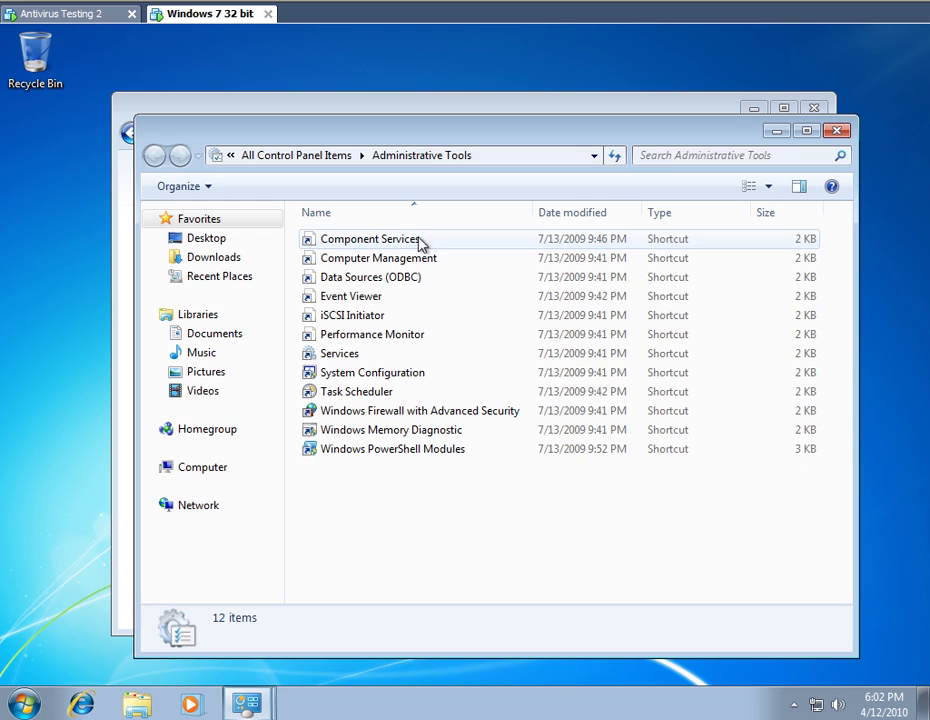
double_click(355, 354)
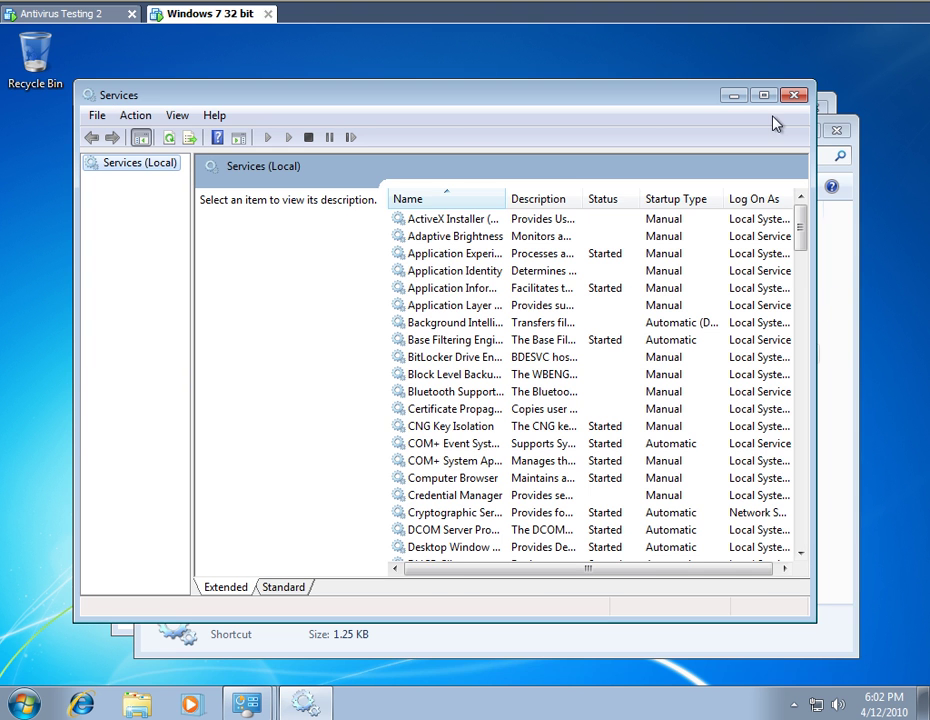
left_click_drag(801, 228, 801, 287)
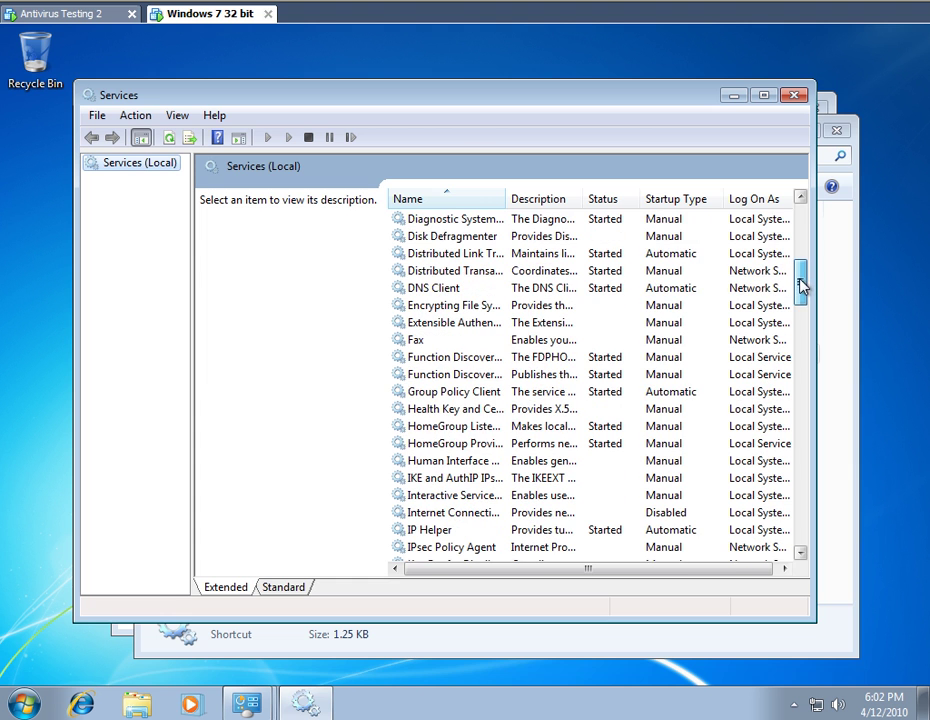
- Set the HomeGroup Listener service startup to Disabled and stop it
left_click(477, 425)
double_click(474, 429)
left_click(475, 338)
left_click(418, 390)
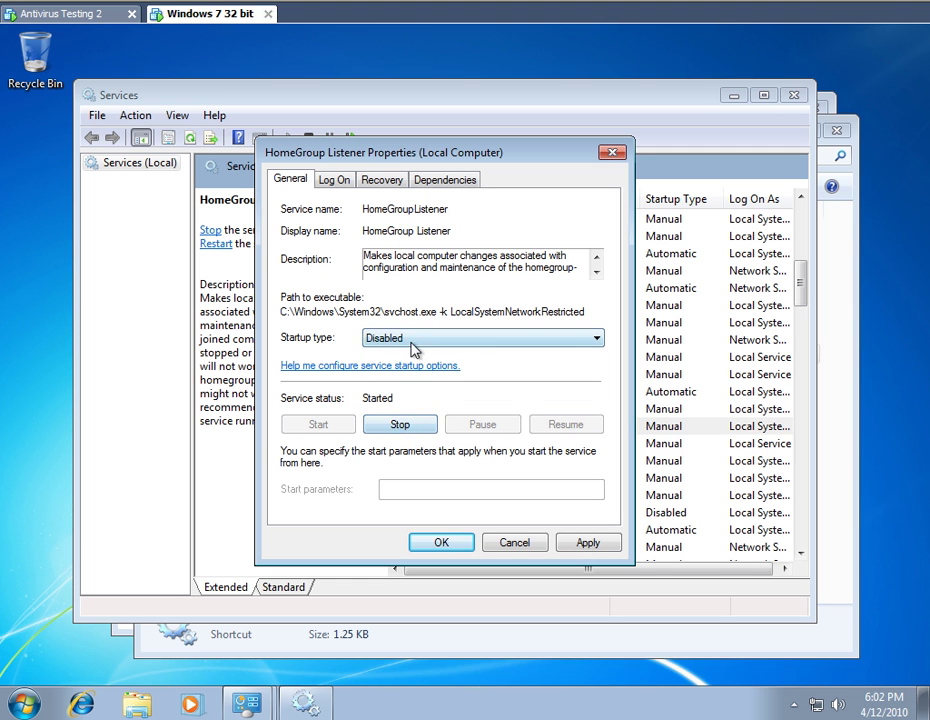
left_click(396, 430)
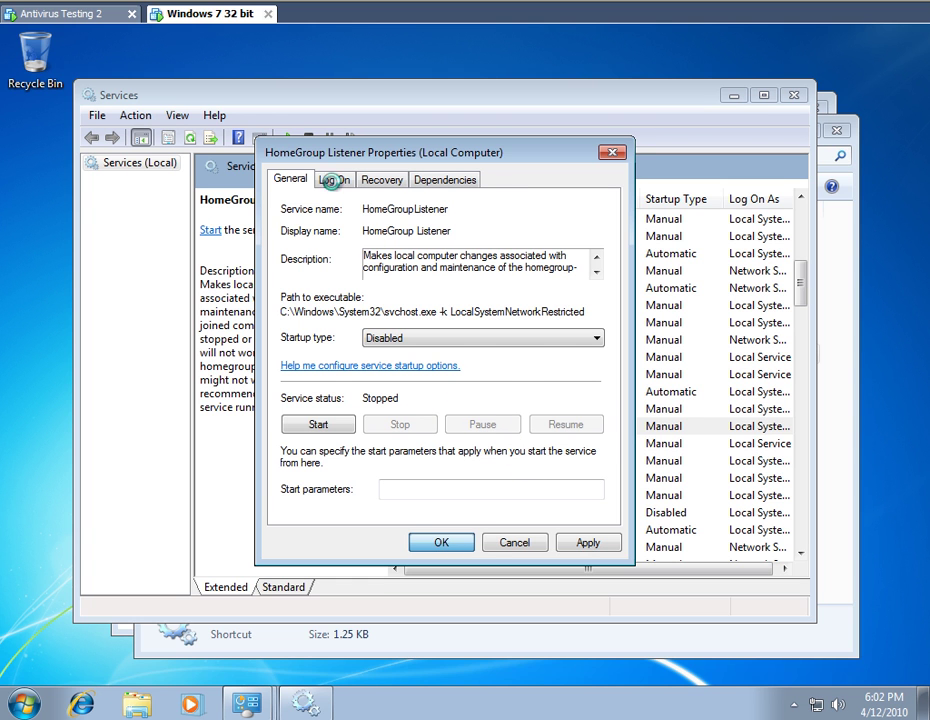
- Set the HomeGroup Provider service startup to Disabled, stop it, and close Services and Administrative Tools
left_click(473, 443)
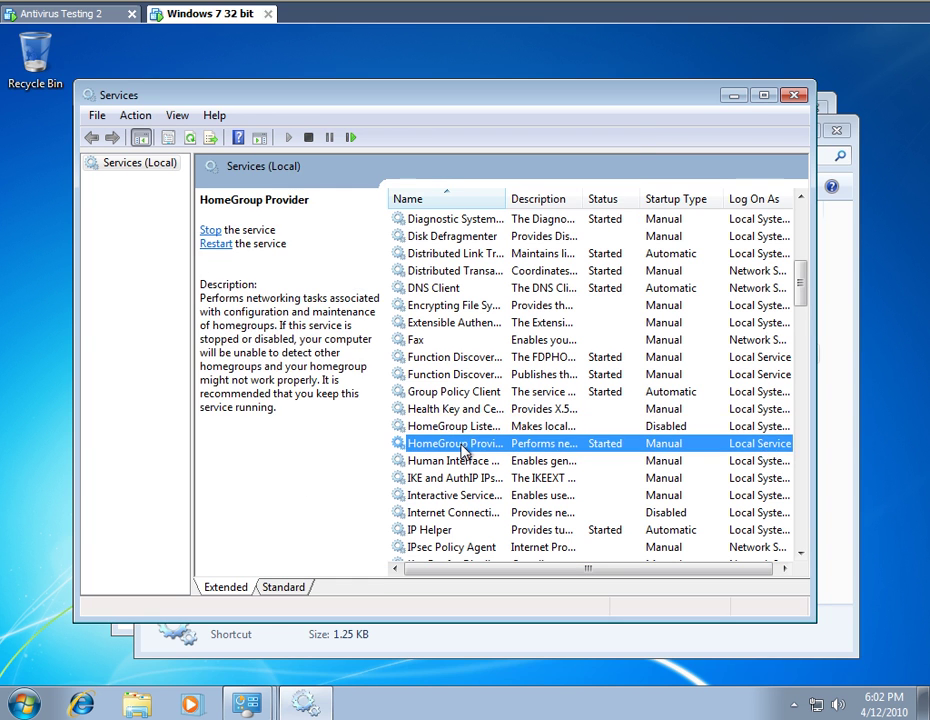
double_click(470, 444)
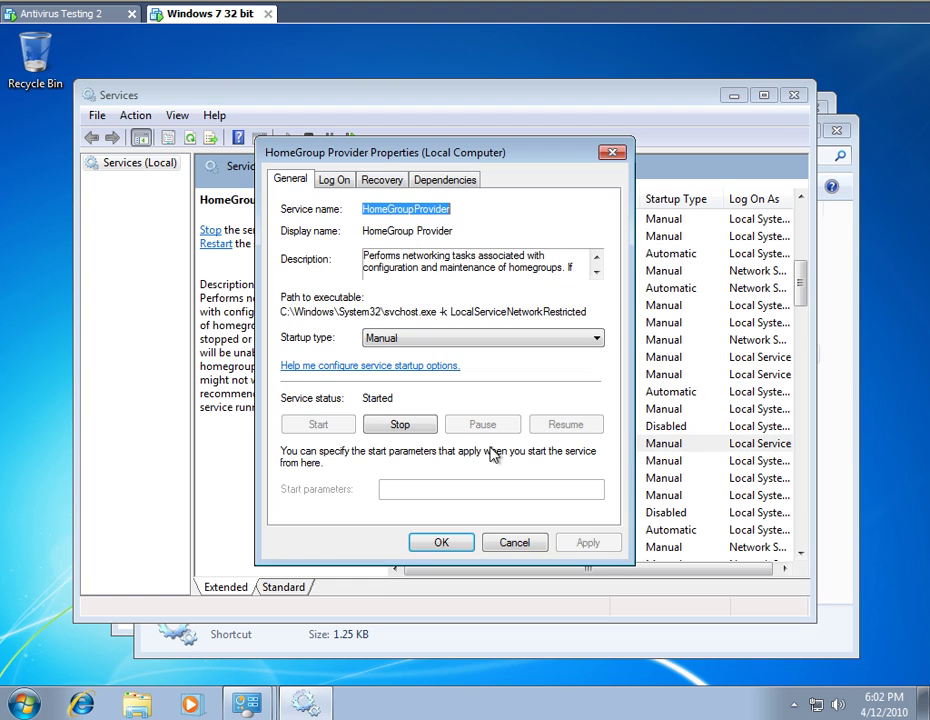
left_click(443, 340)
left_click(405, 388)
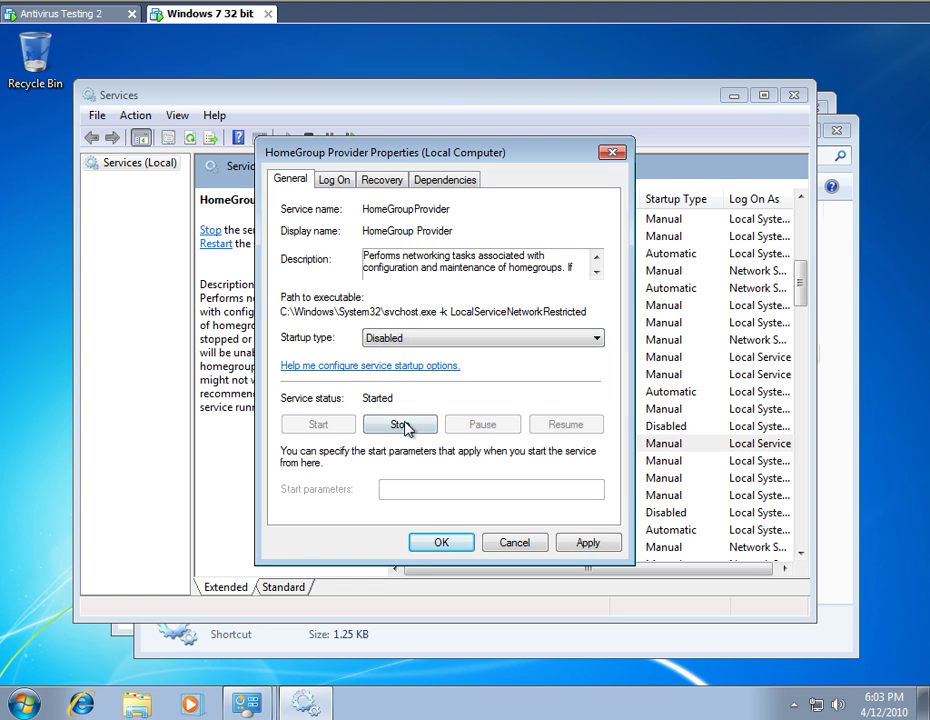
left_click(403, 426)
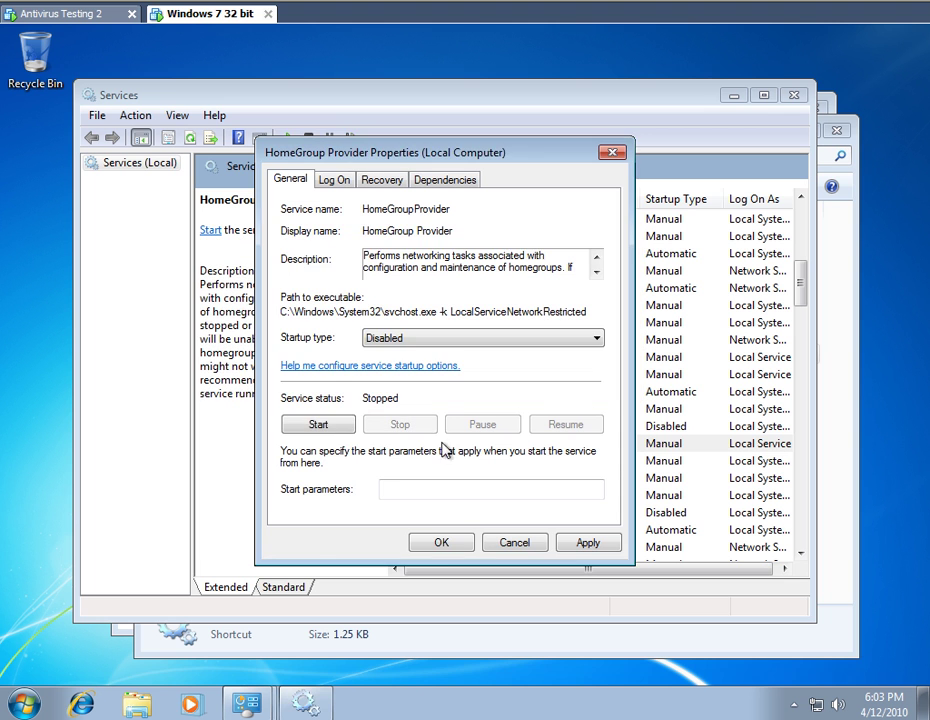
left_click(441, 543)
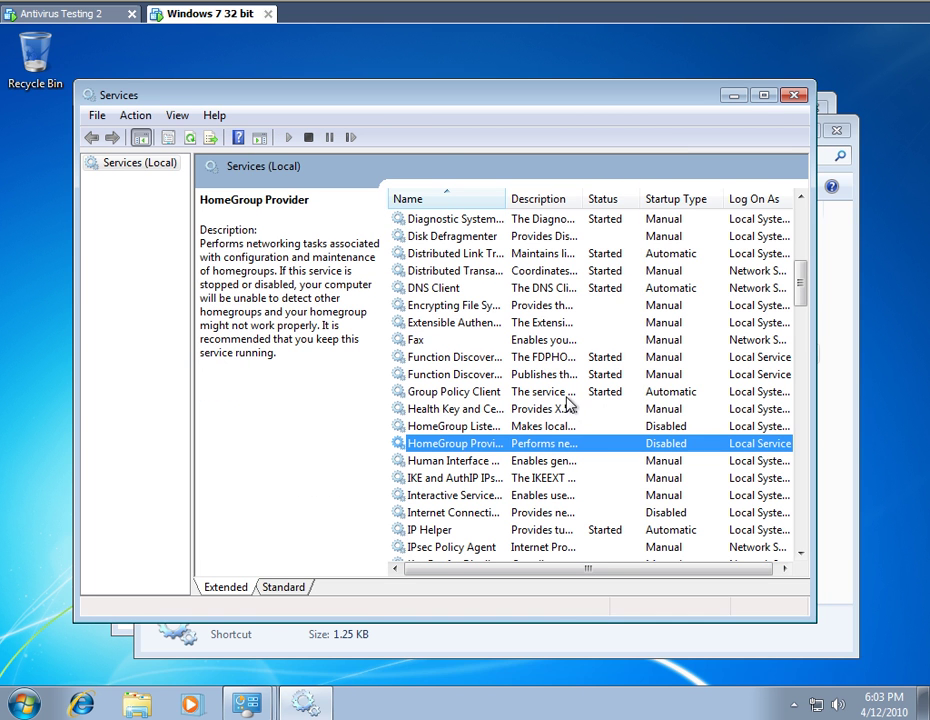
left_click(794, 95)
left_click(834, 131)
- Close Control Panel and choose Restart from the Start menu's Shut down options
left_click(828, 117)
left_click(22, 704)
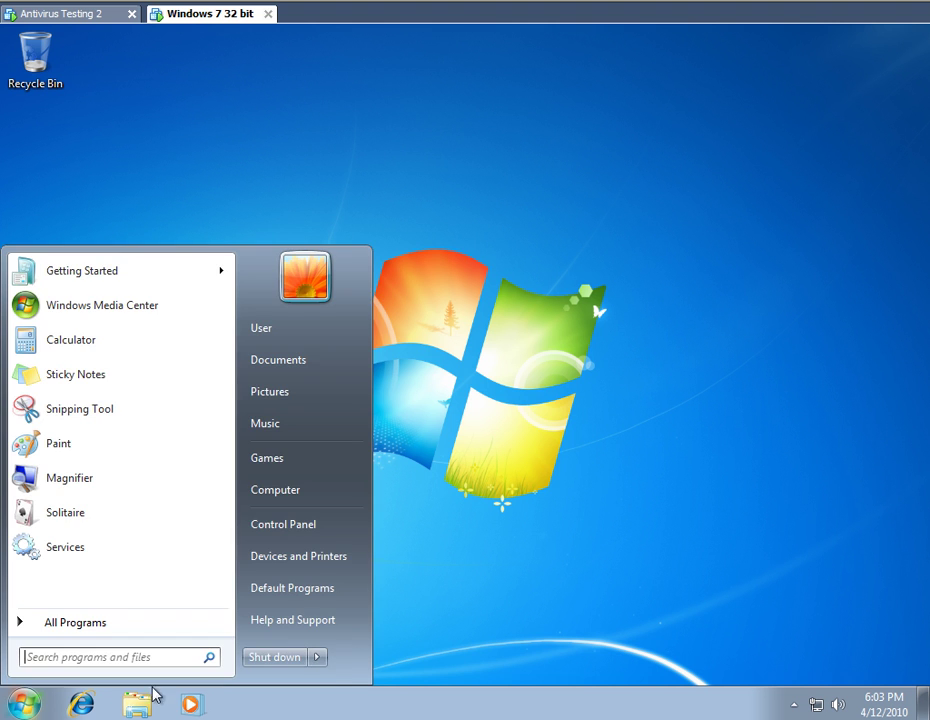
left_click(318, 660)
left_click(368, 614)
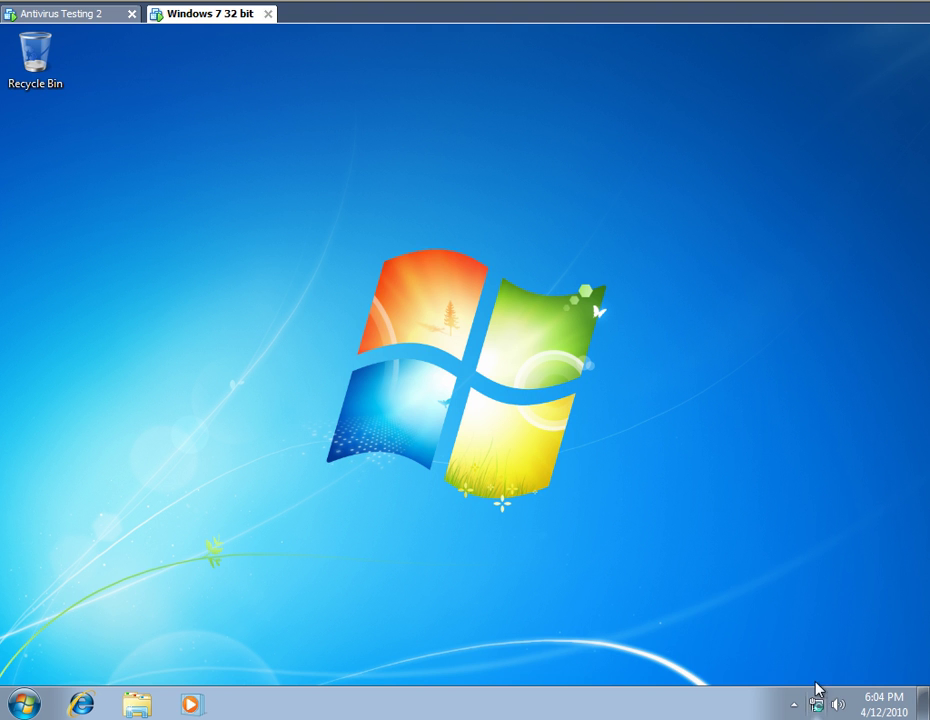
- Open the advanced sharing settings via the Network and Sharing Center's homegroup page
left_click(828, 703)
left_click(801, 612)
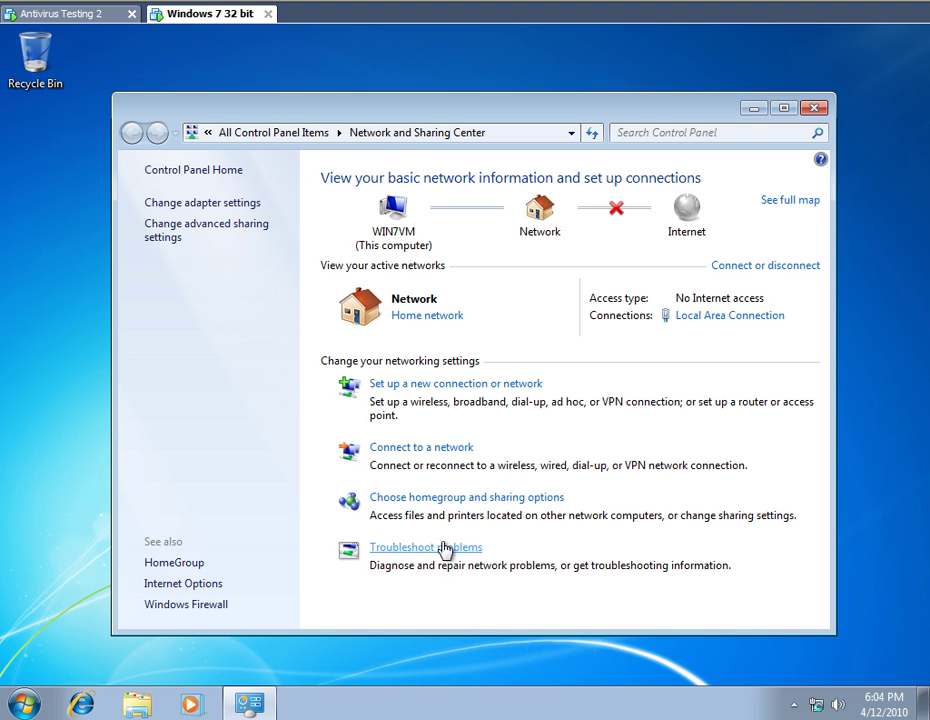
left_click(446, 503)
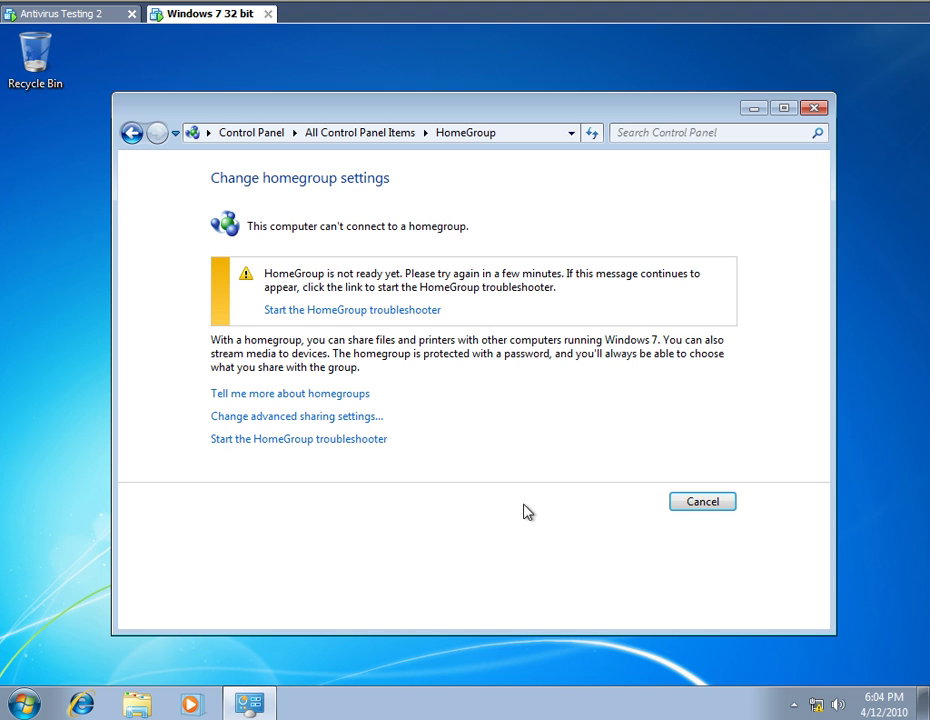
left_click(340, 417)
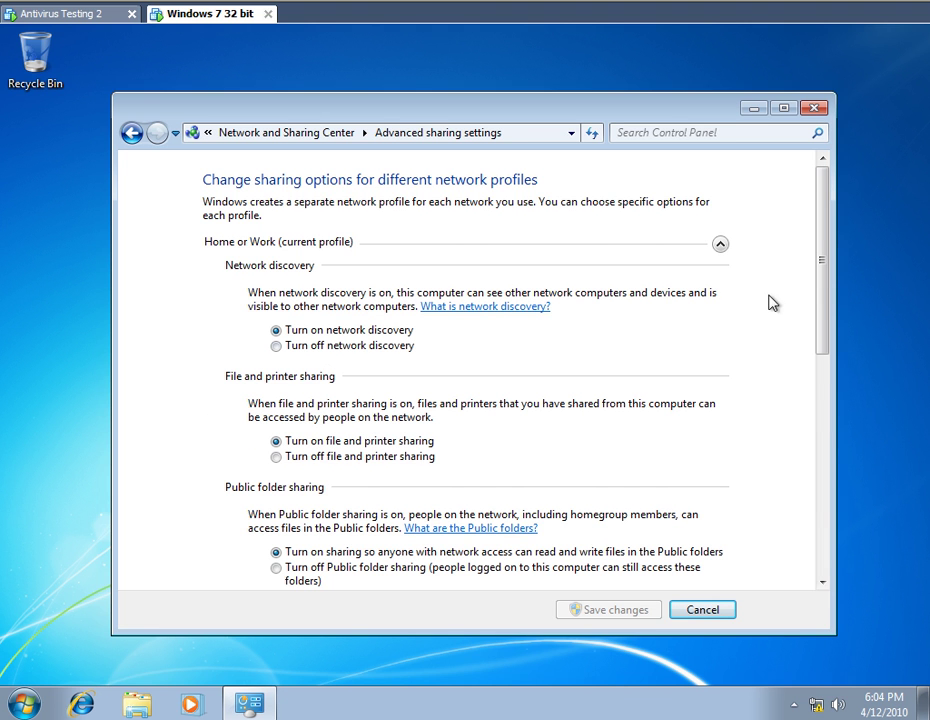
- Turn off password protected sharing for Home/Work and Public, use user accounts for homegroups, then log off
left_click_drag(822, 282, 824, 500)
left_click(368, 418)
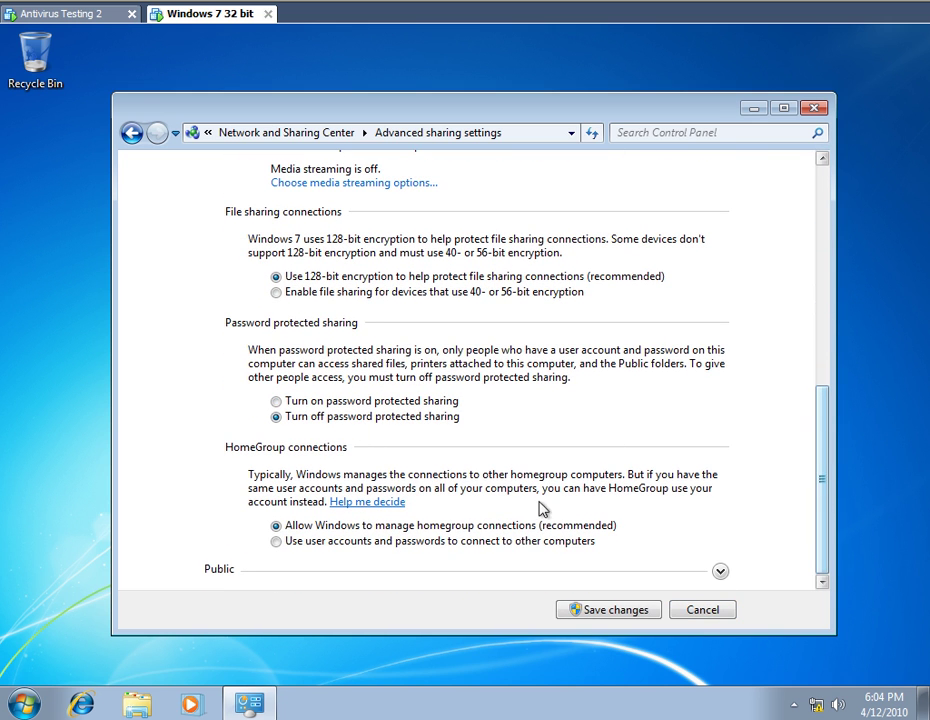
left_click(360, 545)
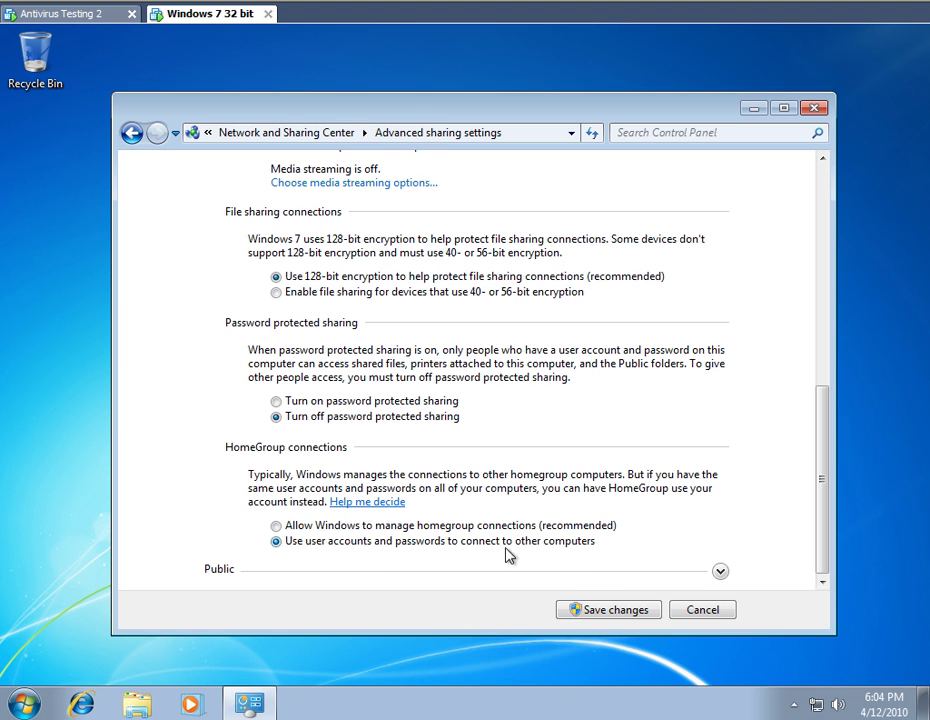
left_click(720, 572)
left_click_drag(822, 421, 820, 572)
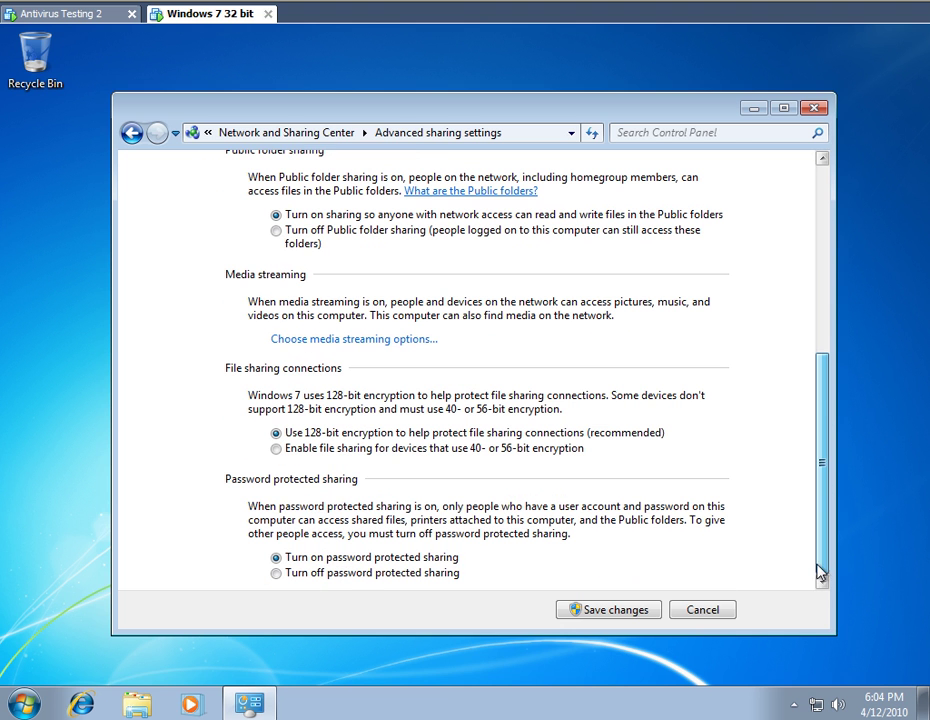
left_click(328, 574)
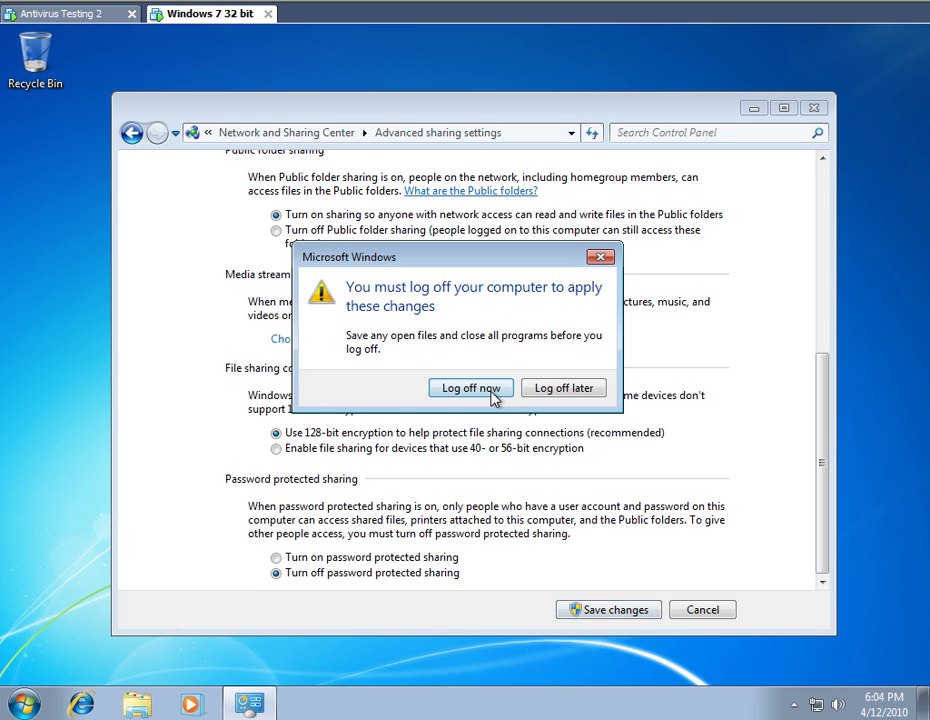
left_click(490, 390)
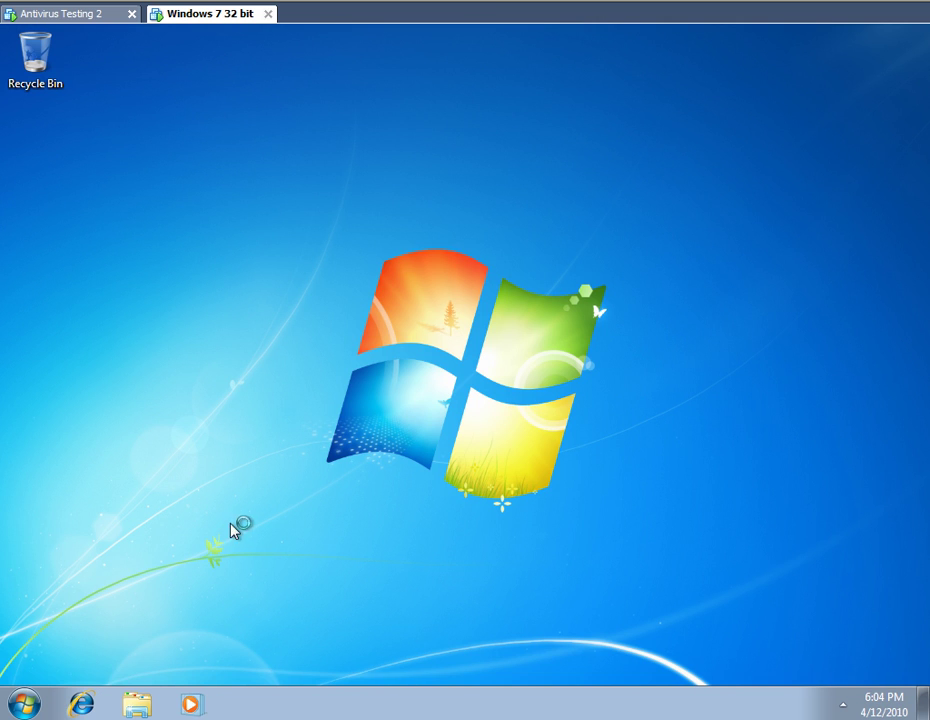
- Add a new folder on the desktop and name it 'shared folder'
right_click(287, 202)
mouse_move(333, 336)
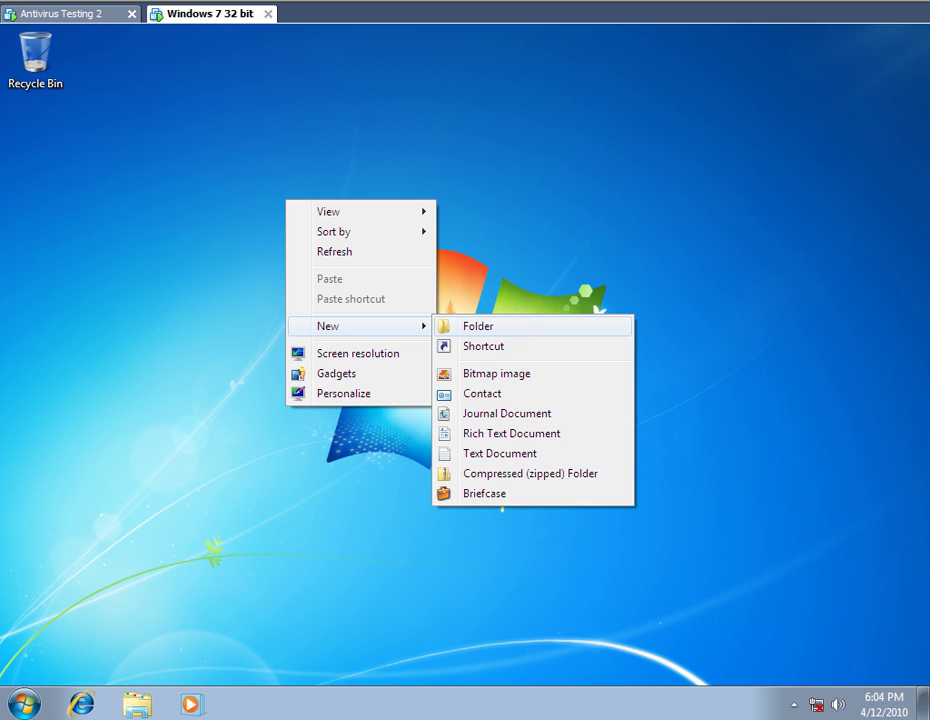
left_click(500, 330)
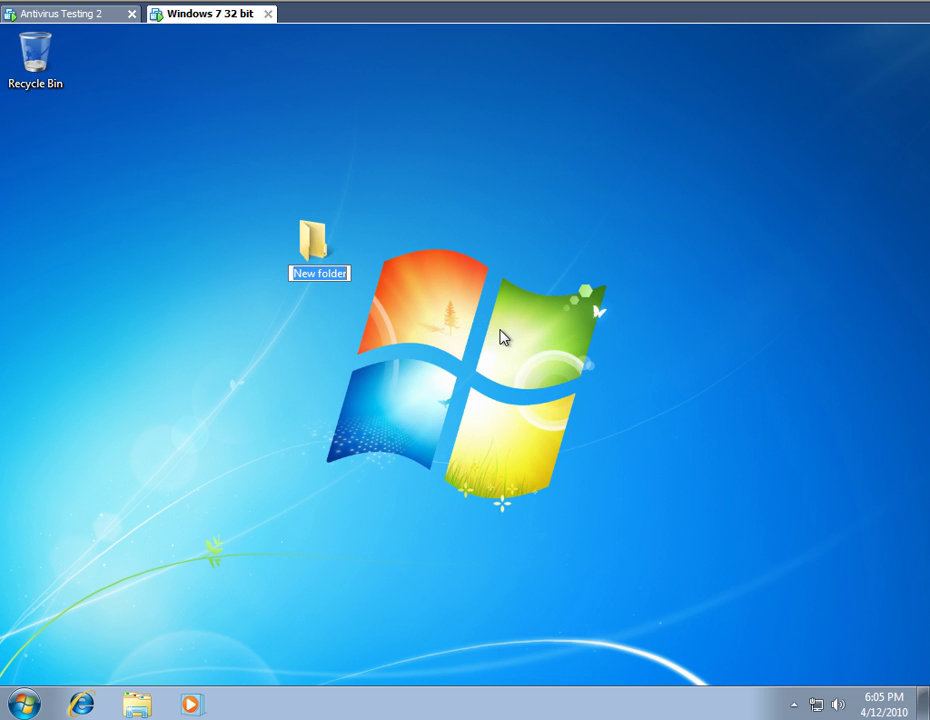
type("shared folder")
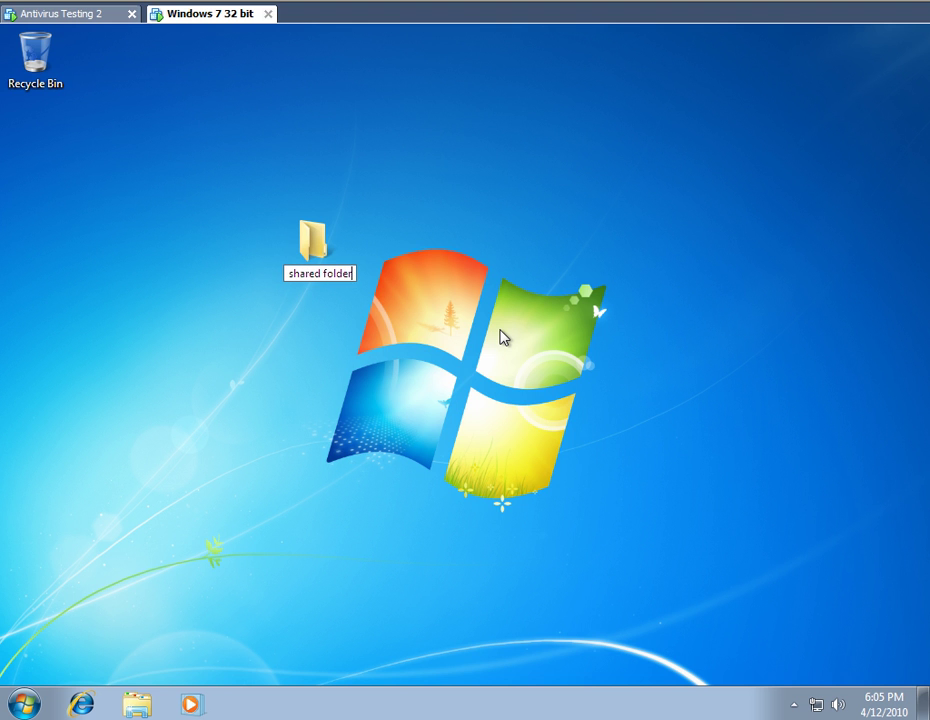
key("Return")
- From its Properties Sharing tab, share 'shared folder' with Everyone at Read/Write permission
right_click(317, 234)
left_click(388, 481)
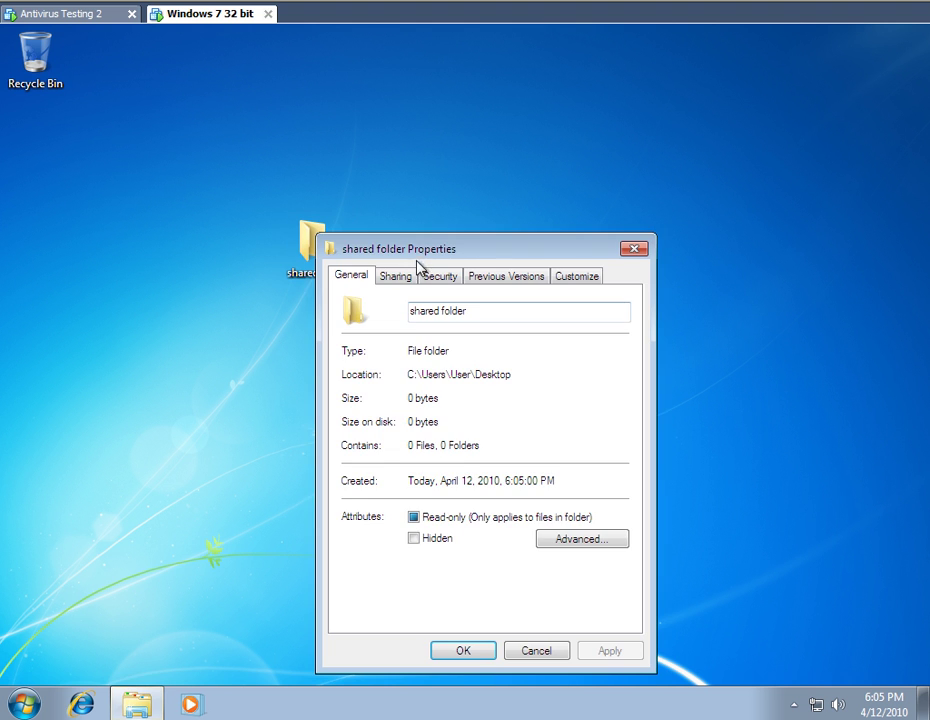
left_click(397, 276)
left_click(386, 408)
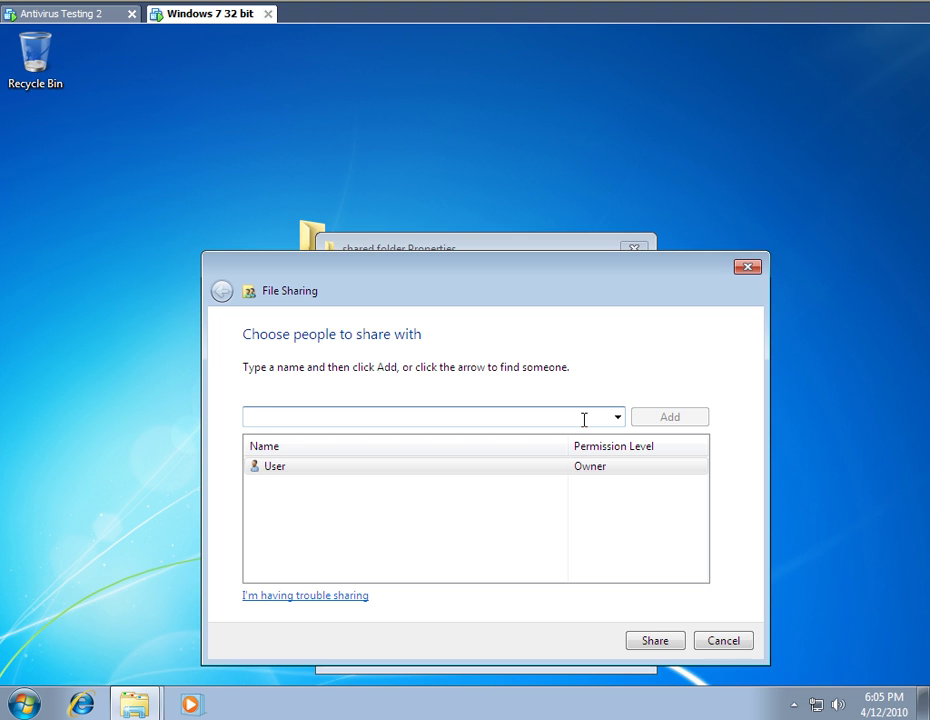
type("everyone")
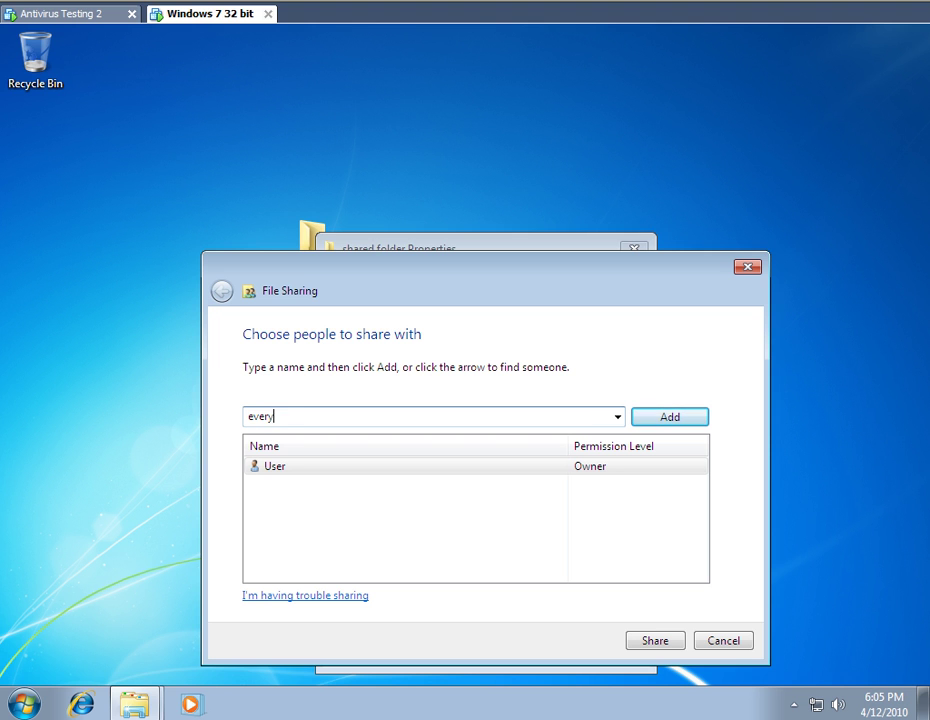
left_click(688, 424)
left_click(606, 467)
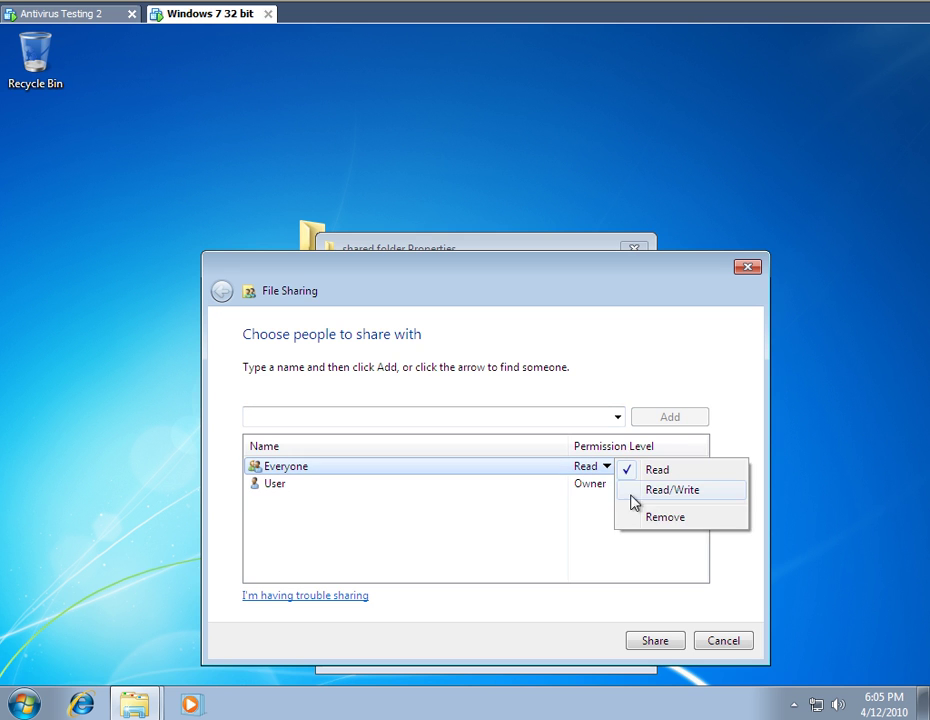
left_click(645, 492)
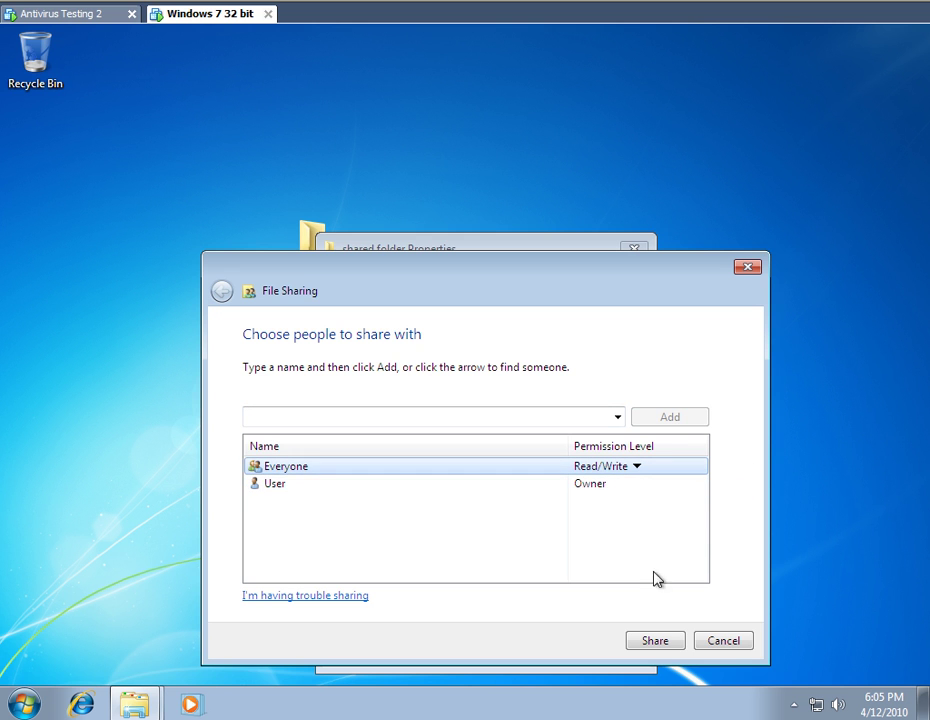
left_click(655, 641)
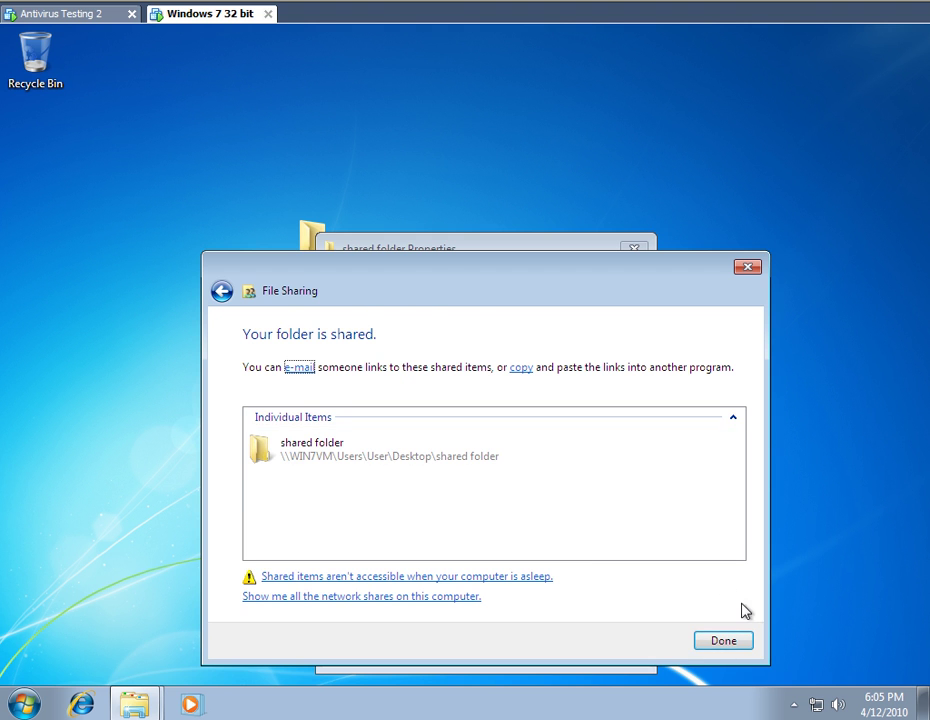
- Enable Advanced Sharing on 'shared folder' with Full Control allowed, then close its Properties
left_click(718, 640)
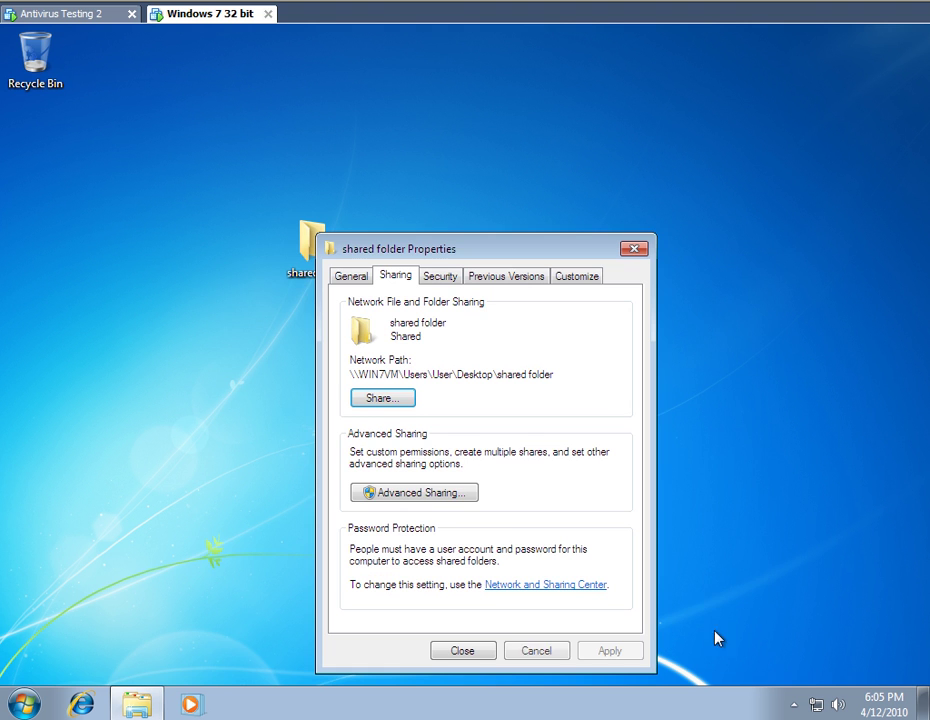
left_click(427, 492)
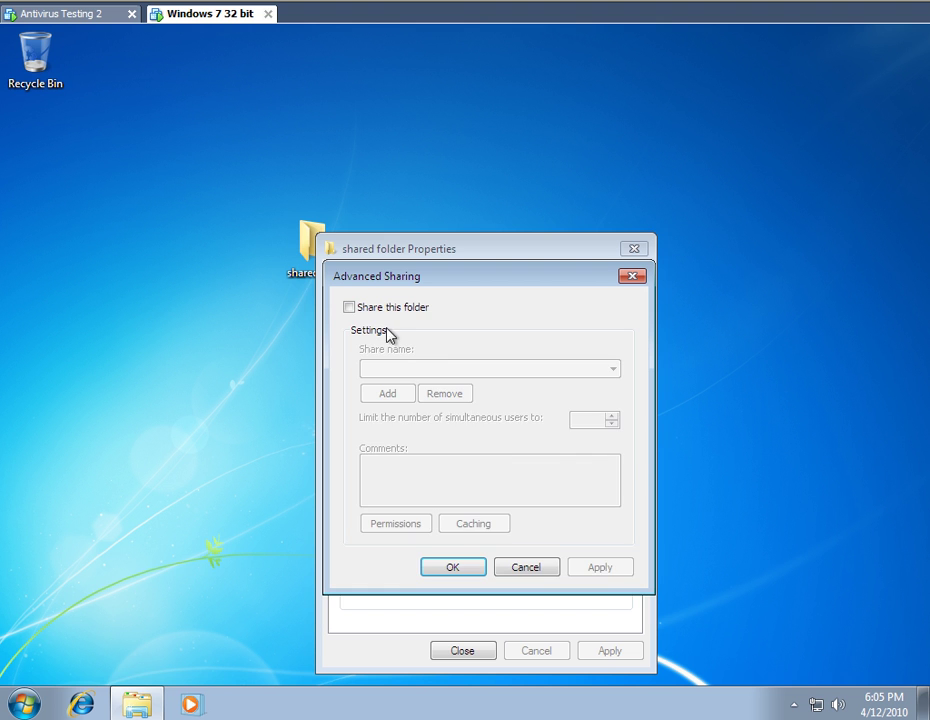
left_click(384, 310)
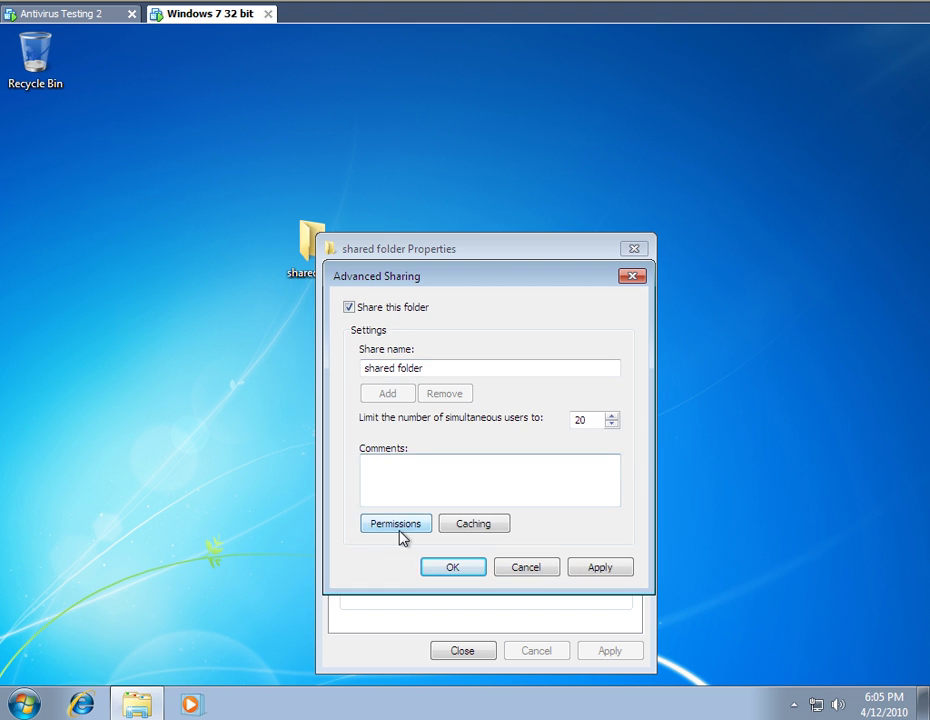
left_click(398, 526)
left_click(560, 500)
left_click(510, 662)
left_click(461, 571)
left_click(469, 654)
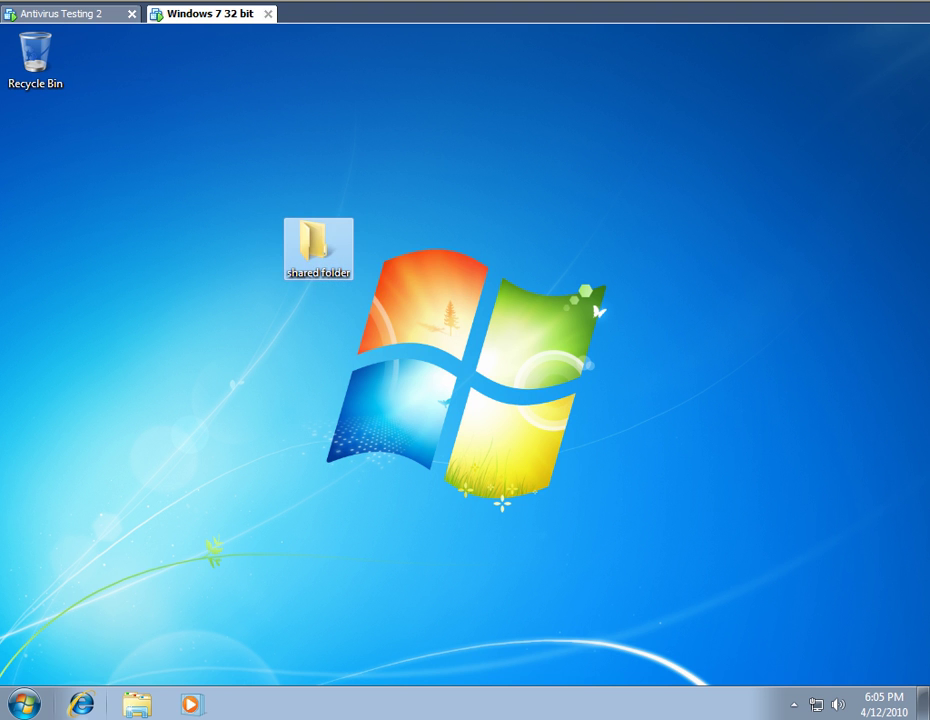
- Check Computer's system properties for the name win7vm, then switch to the XP machine
left_click(22, 704)
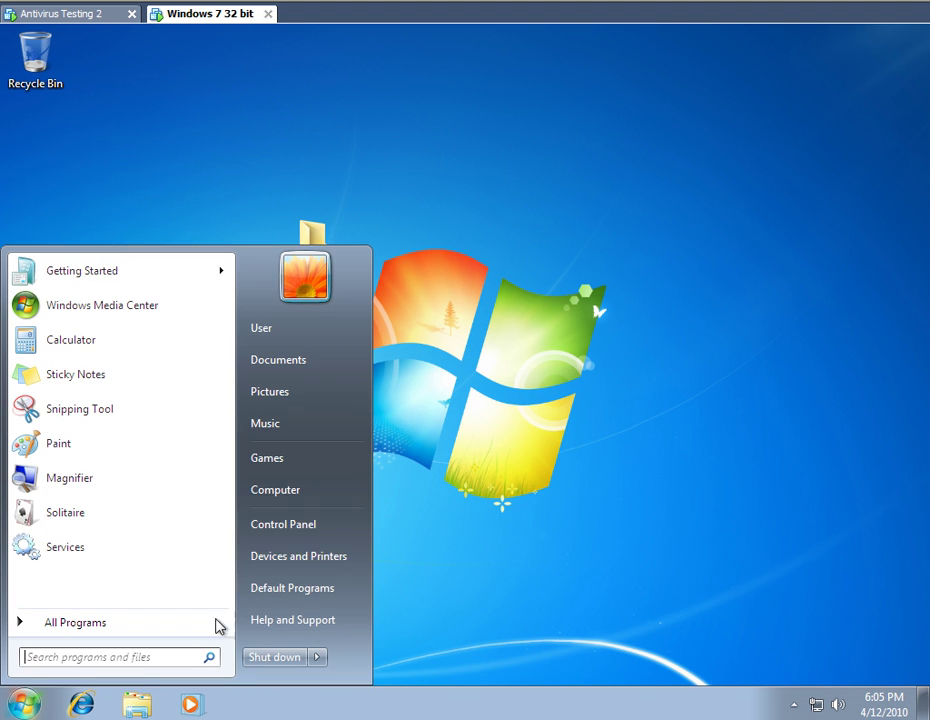
right_click(285, 500)
left_click(325, 648)
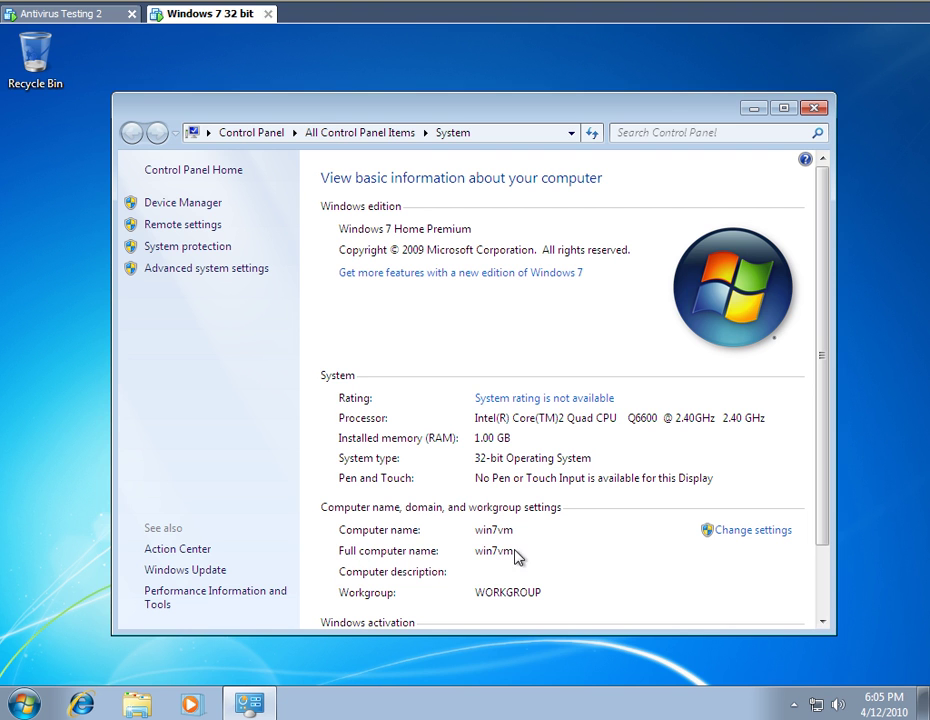
left_click(90, 15)
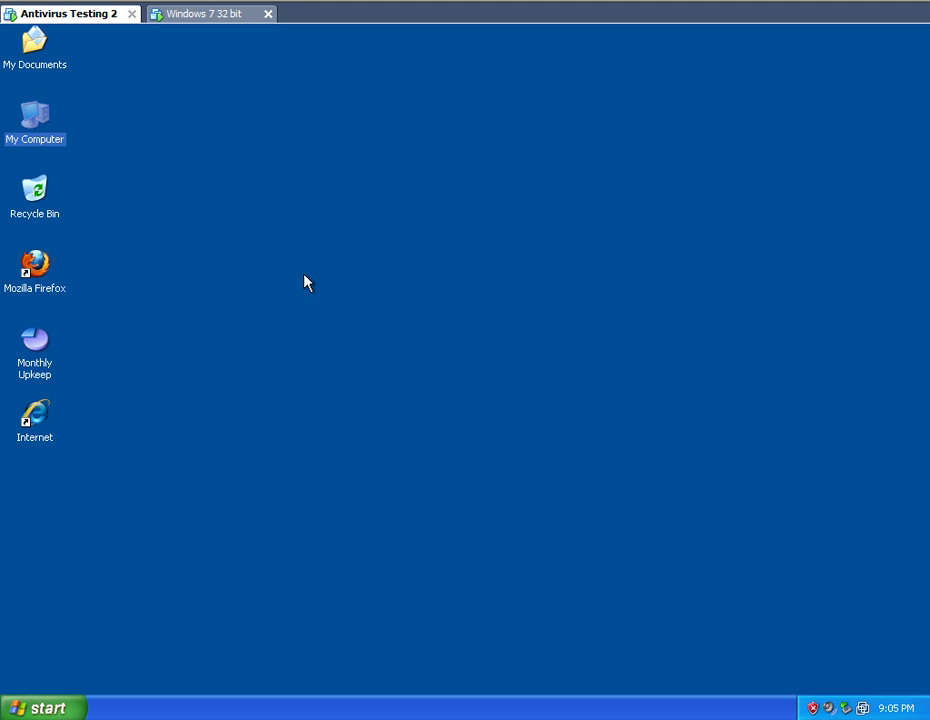
- On XP, open My Computer and go to \\win7vm via the Address bar
double_click(42, 128)
left_click(298, 248)
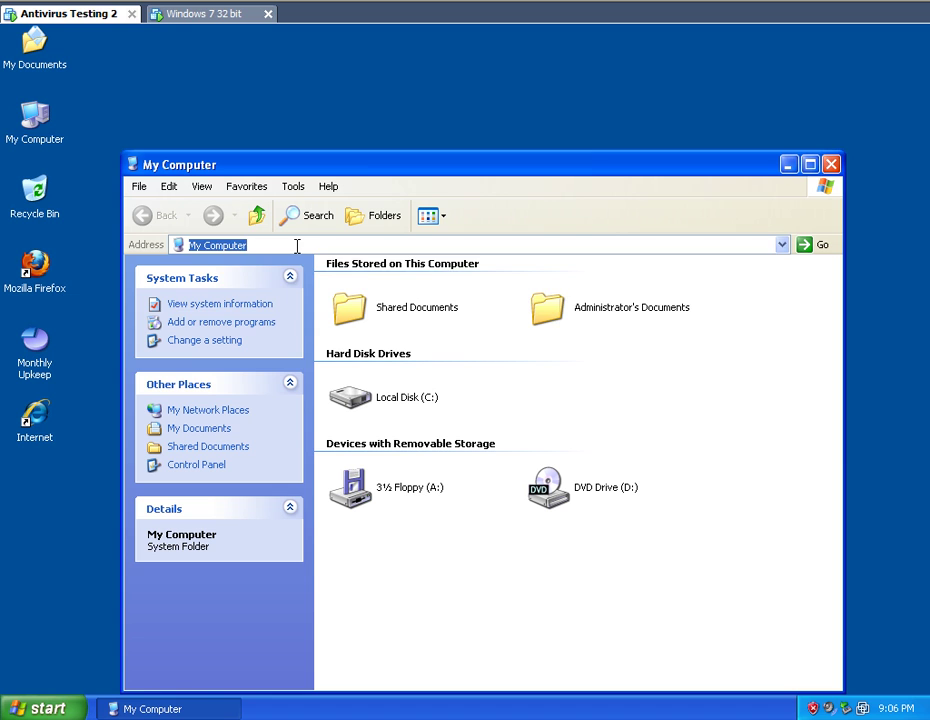
type("\\\\")
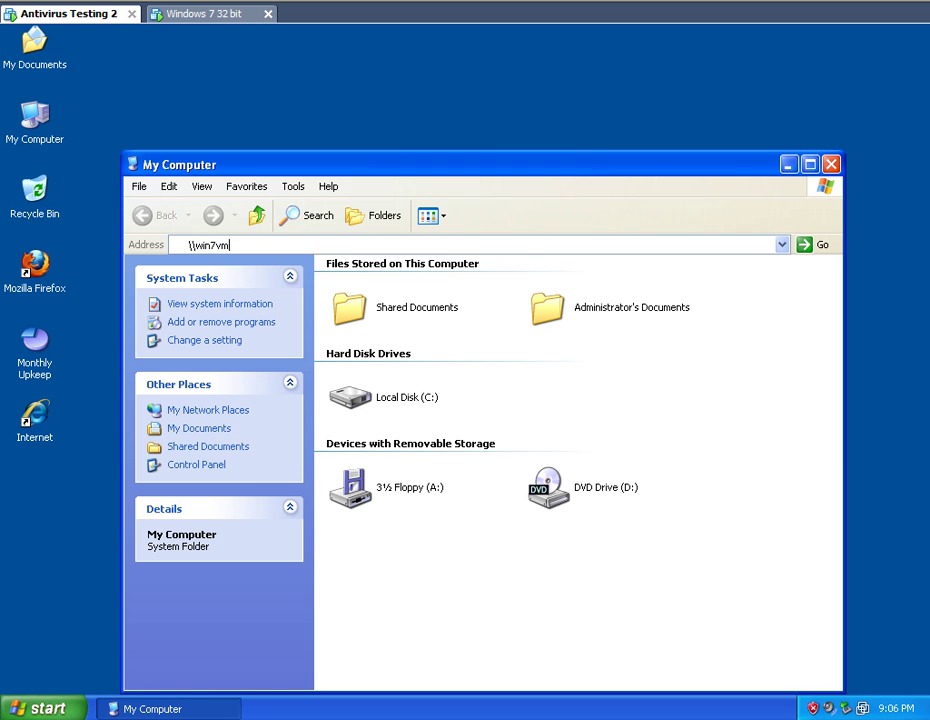
type("win7vm")
key("Return")
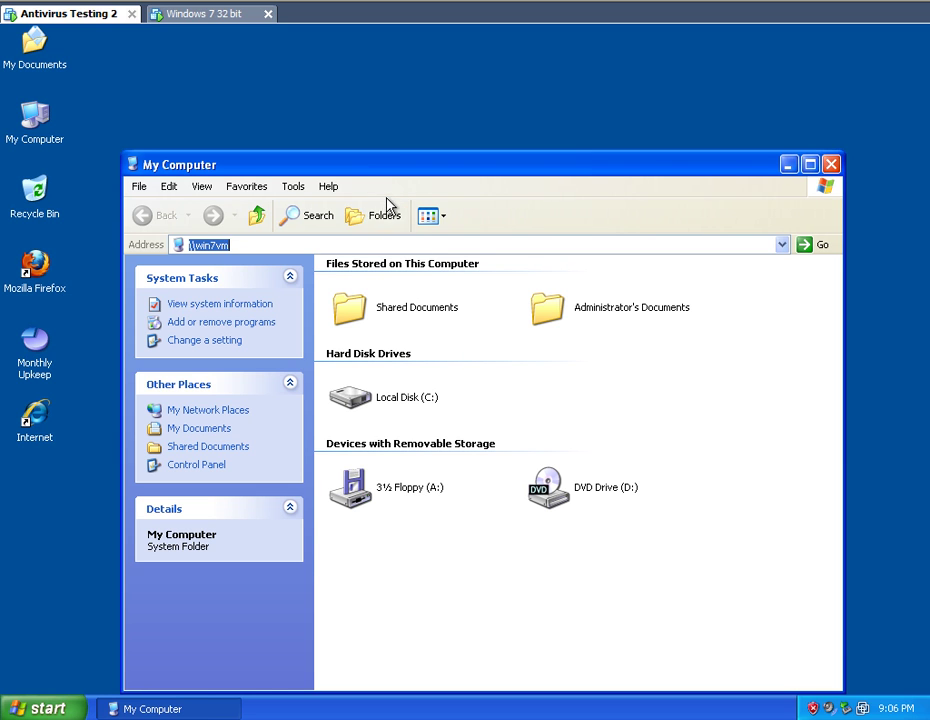
- Close the Windows 7 System window, switching between the XP and Windows 7 machines
left_click(208, 16)
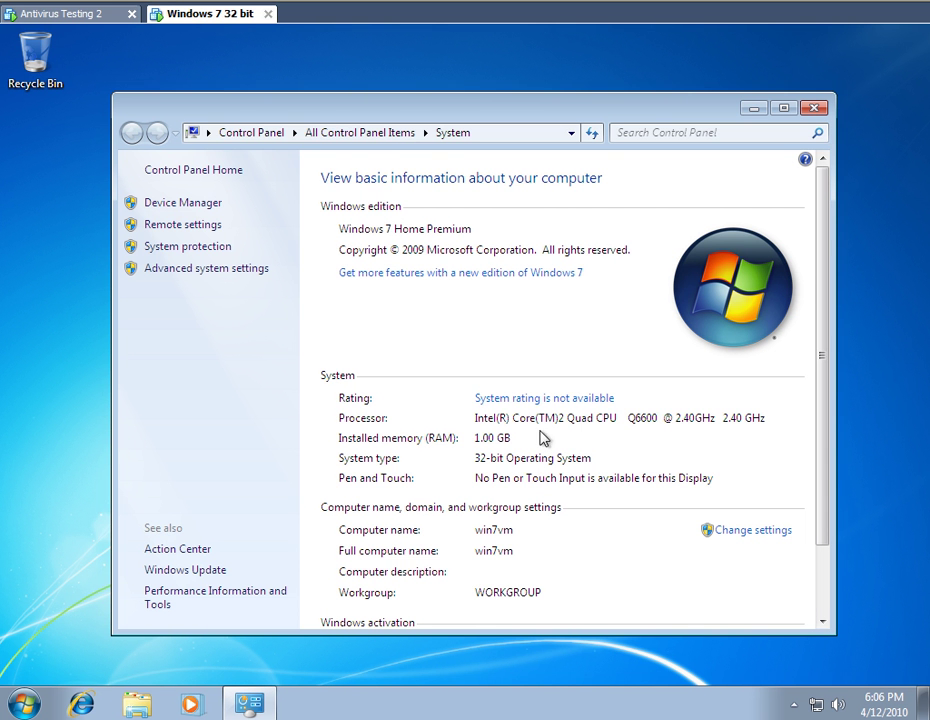
left_click(814, 108)
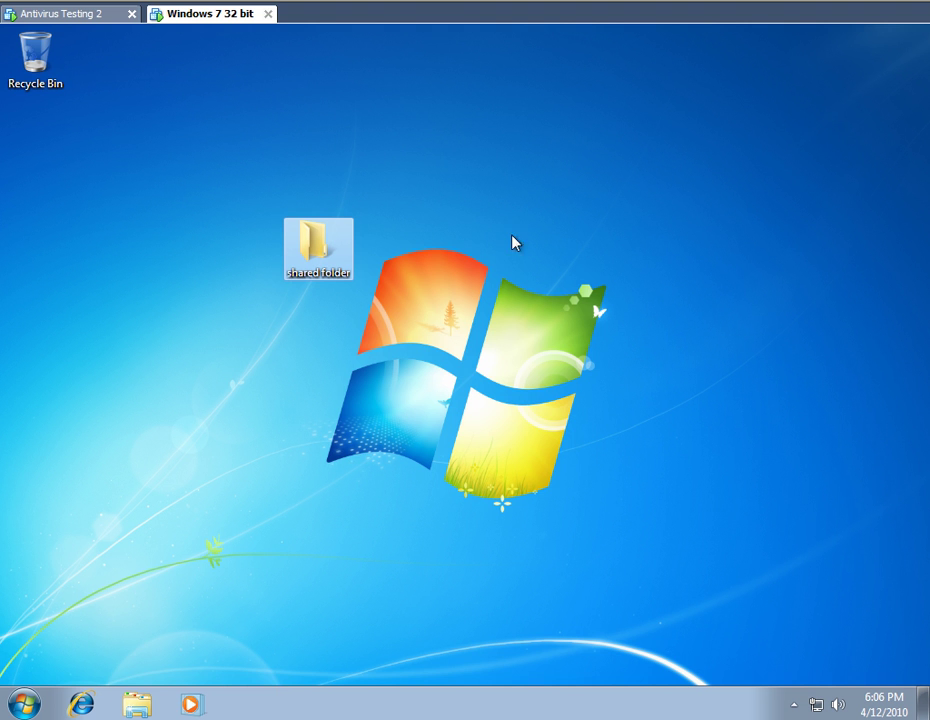
left_click(86, 26)
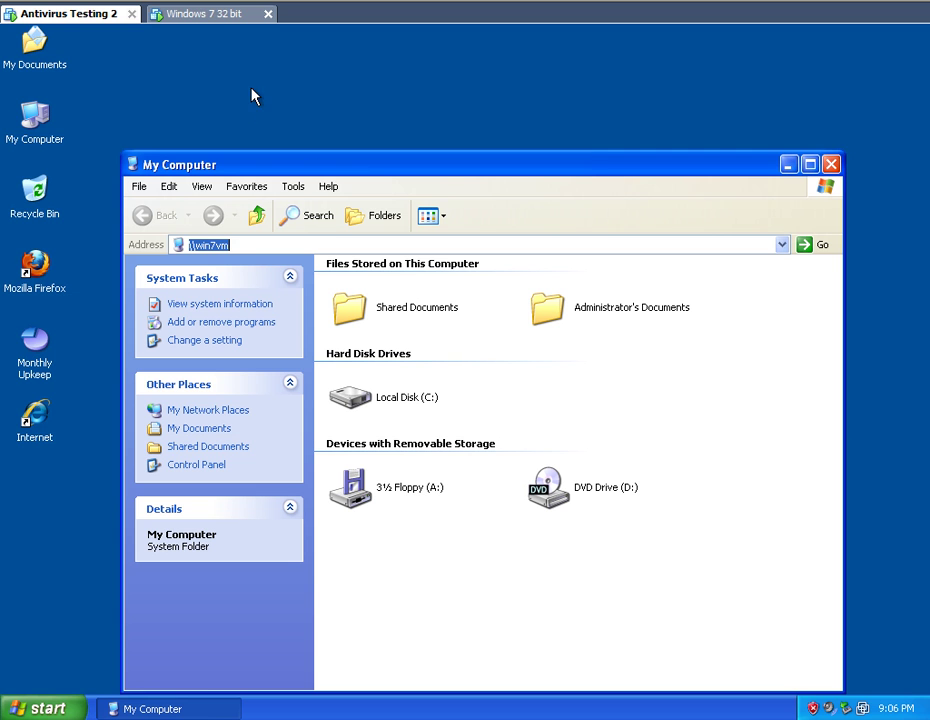
left_click(218, 16)
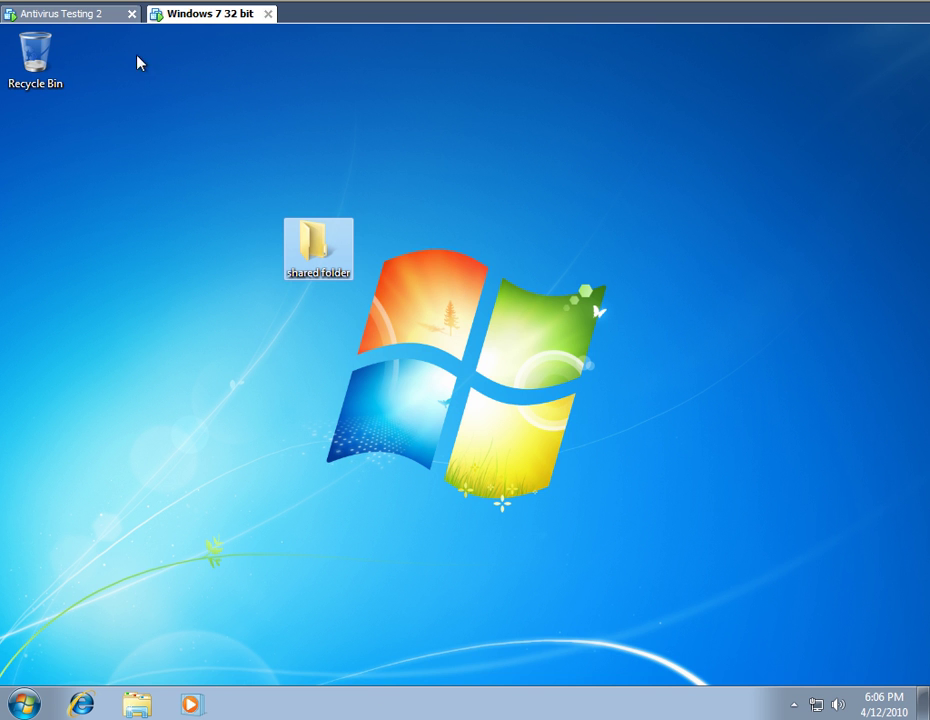
left_click(100, 16)
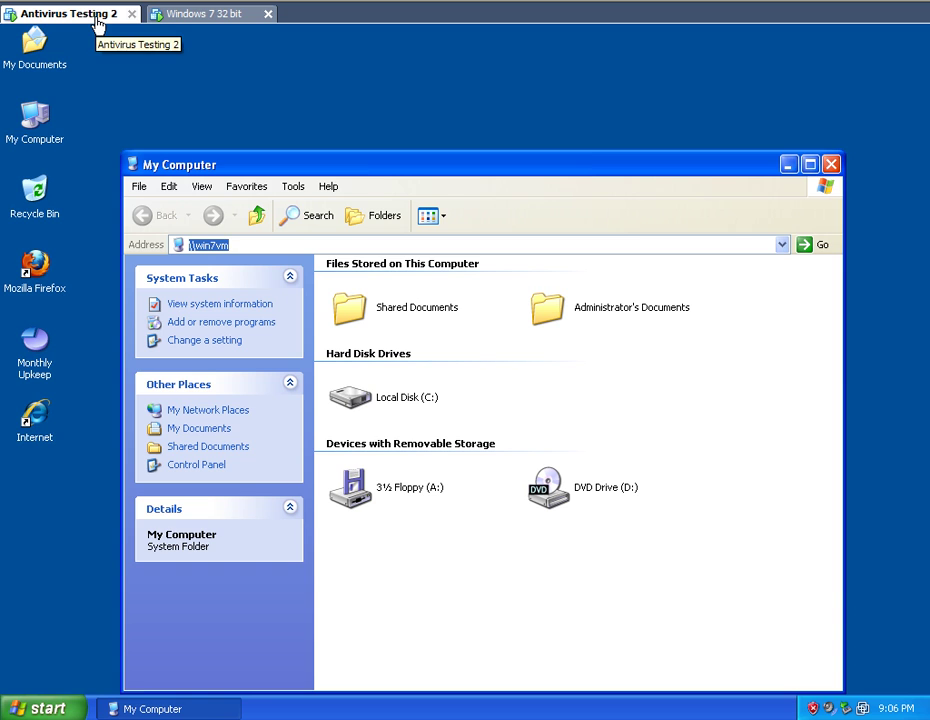
left_click(192, 16)
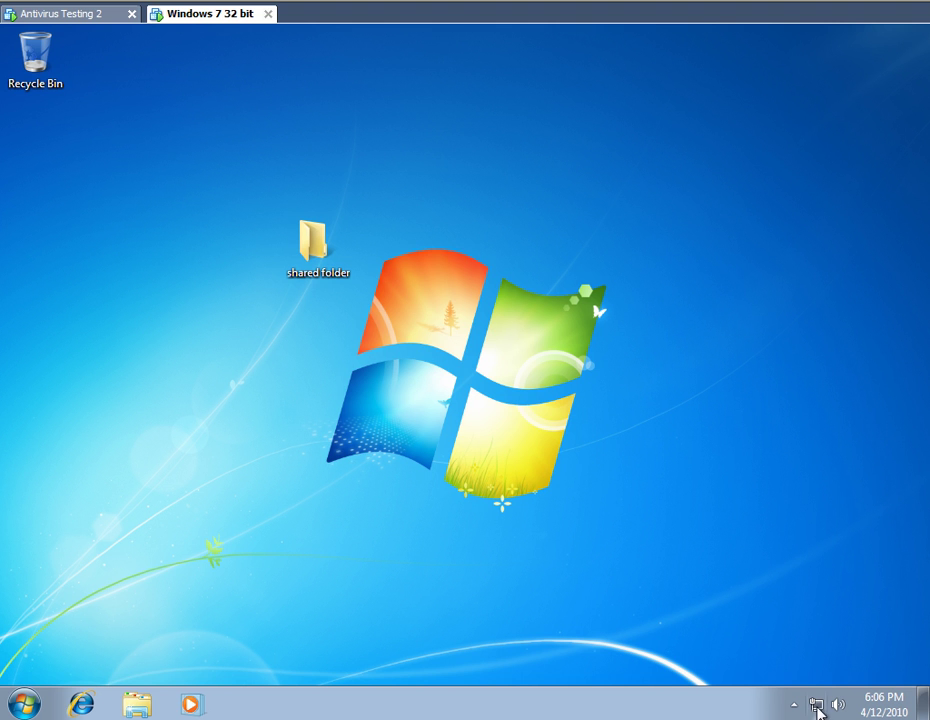
- Enable file sharing for 40- or 56-bit encryption devices in Advanced sharing settings, save, and close
right_click(817, 707)
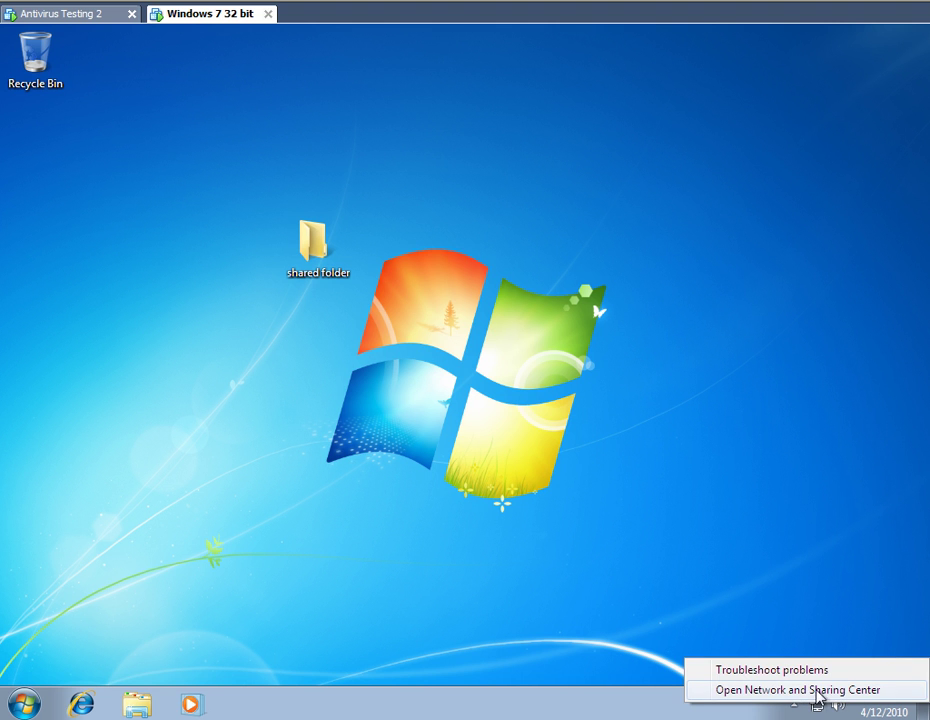
left_click(829, 690)
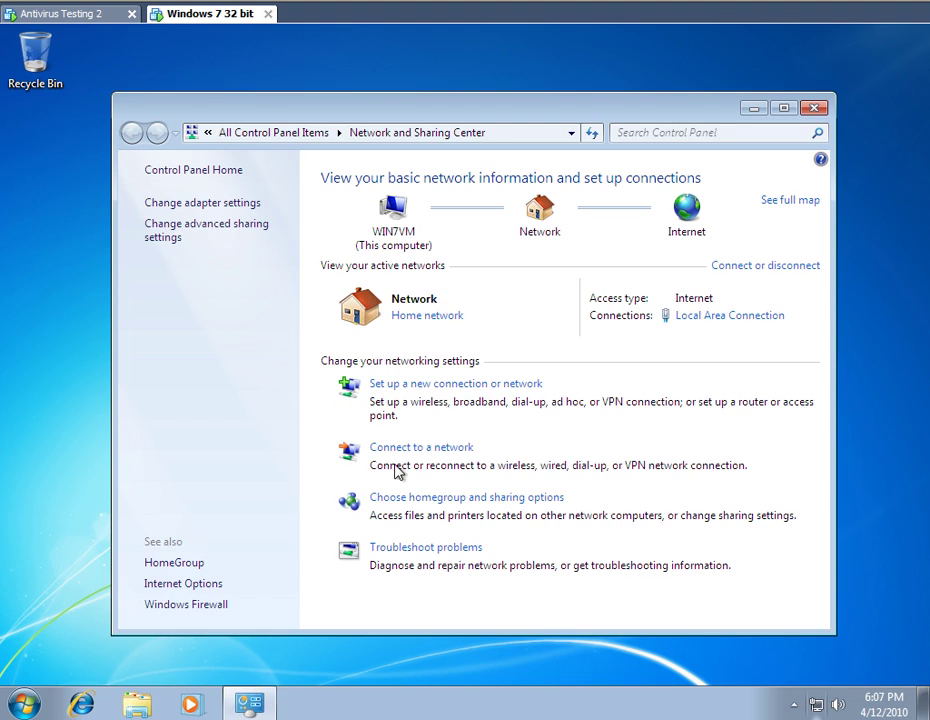
left_click(428, 500)
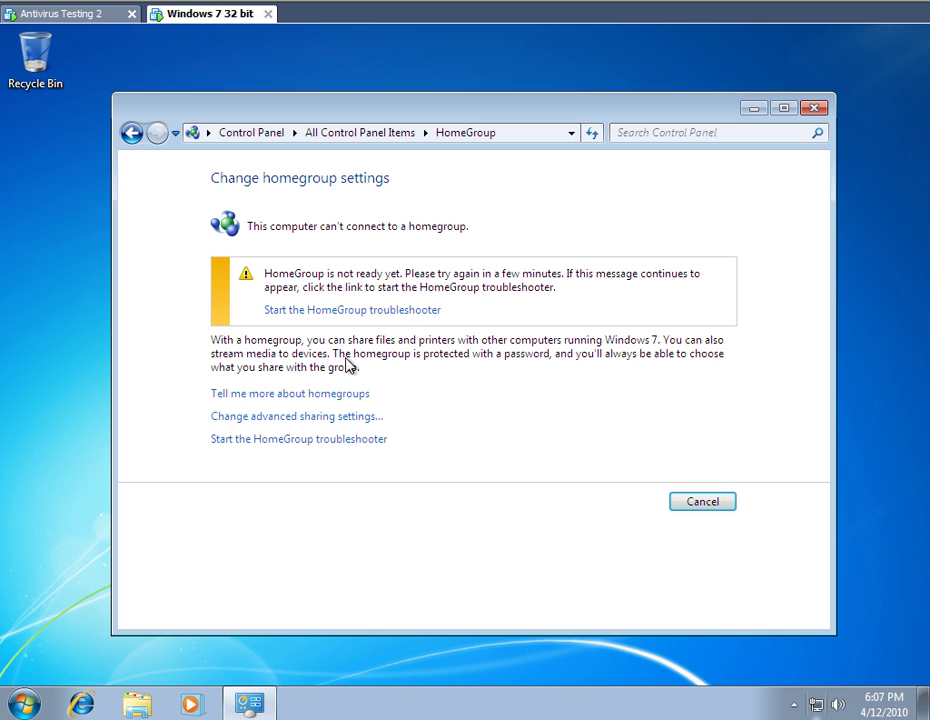
left_click(328, 418)
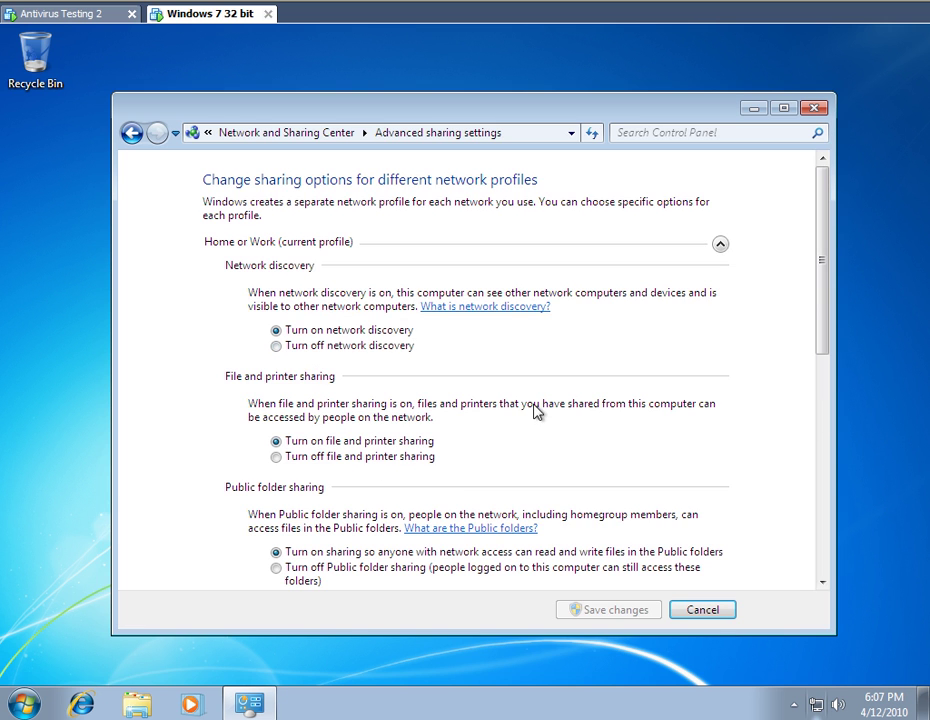
left_click_drag(822, 291, 828, 506)
left_click(335, 311)
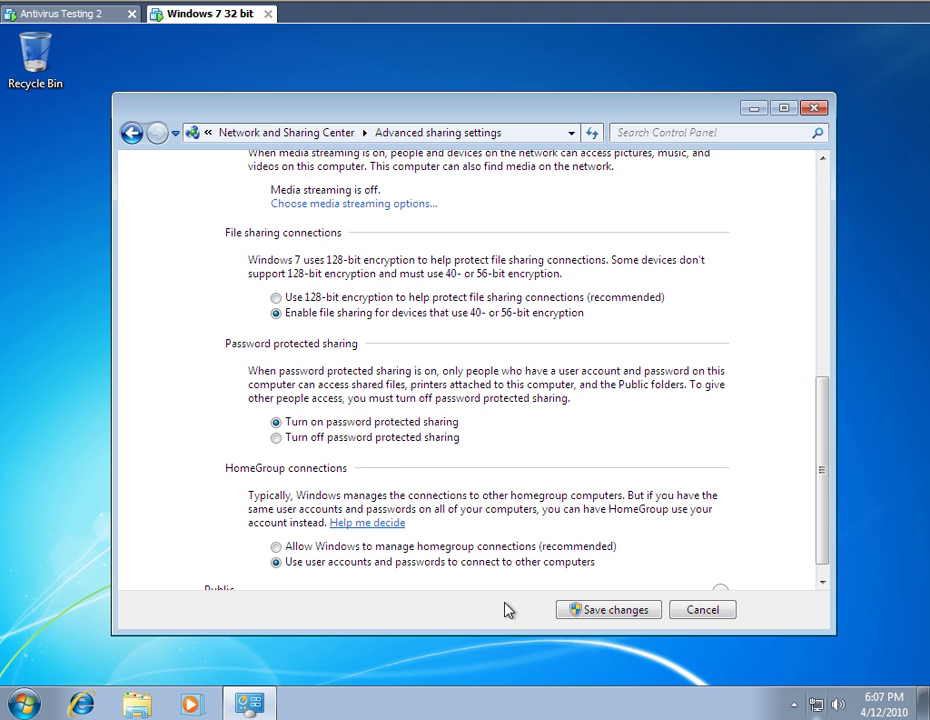
left_click(626, 617)
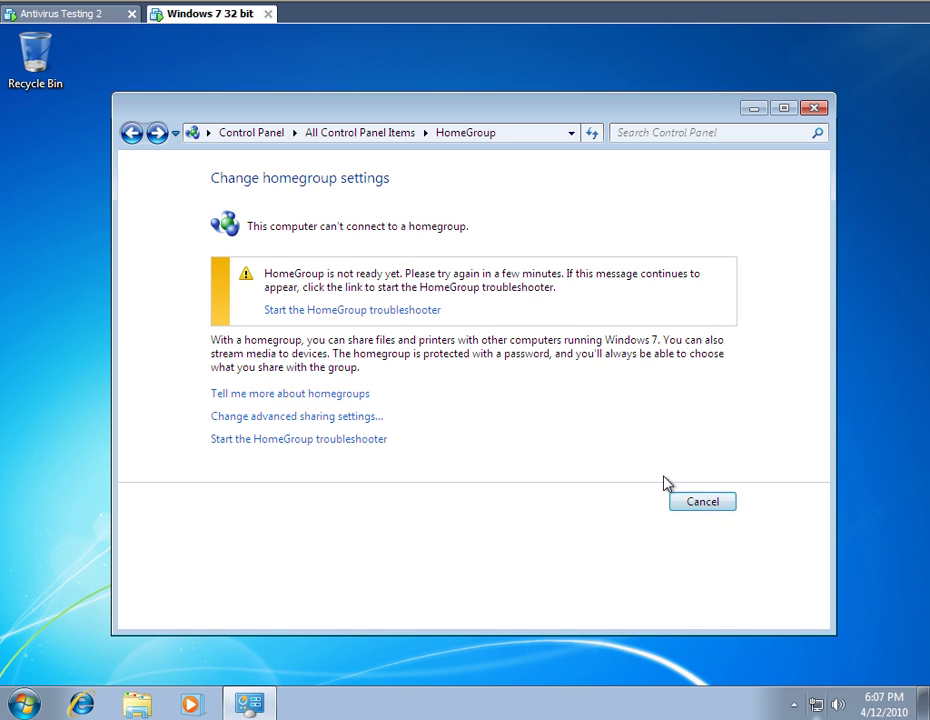
left_click(816, 108)
left_click(46, 12)
left_click(249, 241)
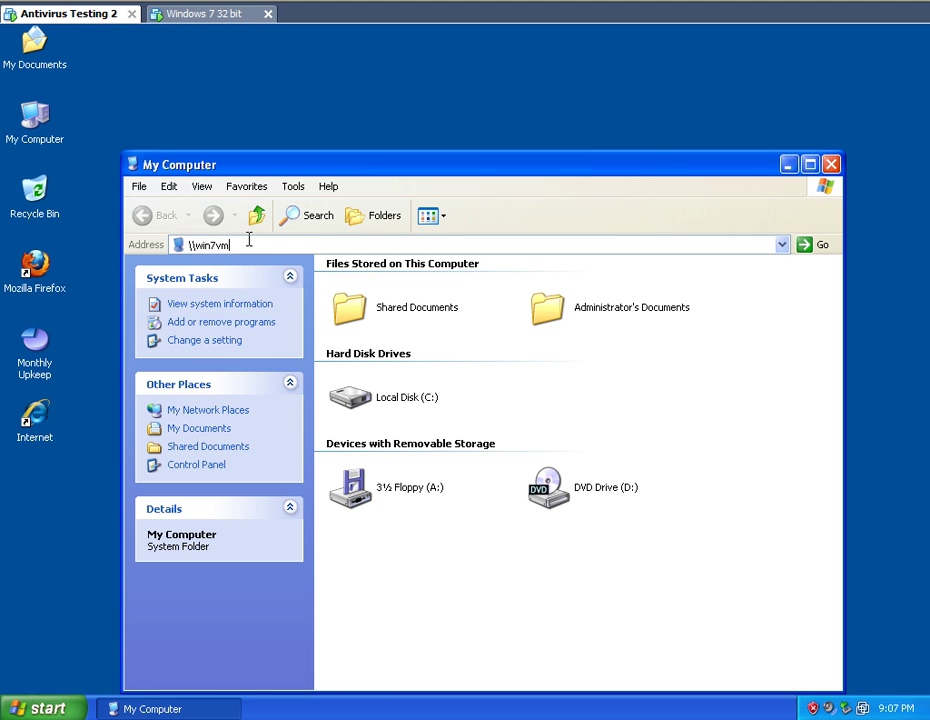
key("Return")
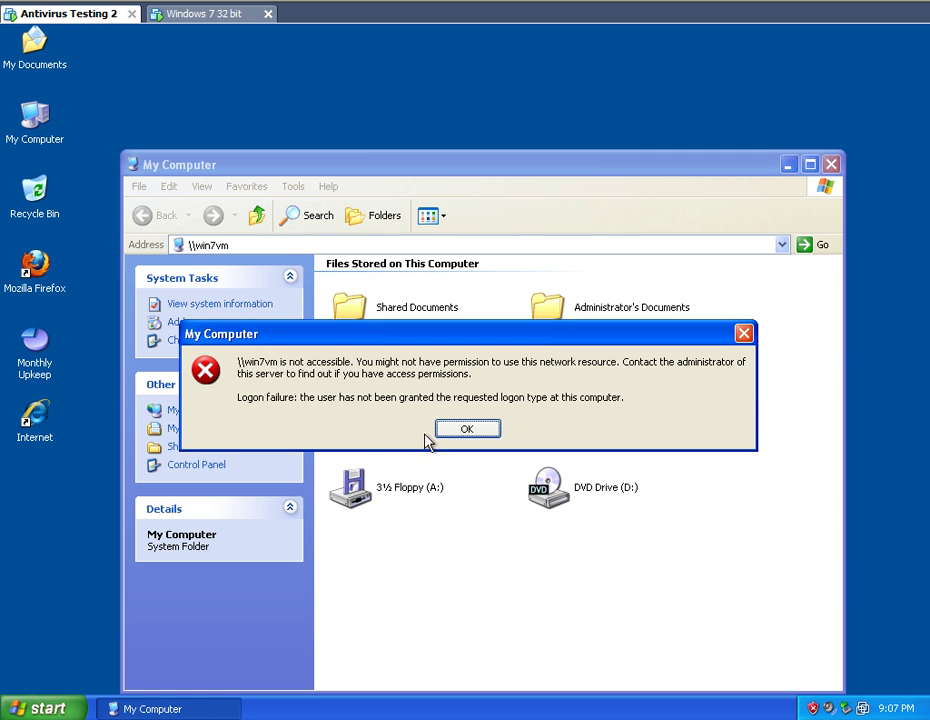
left_click(472, 432)
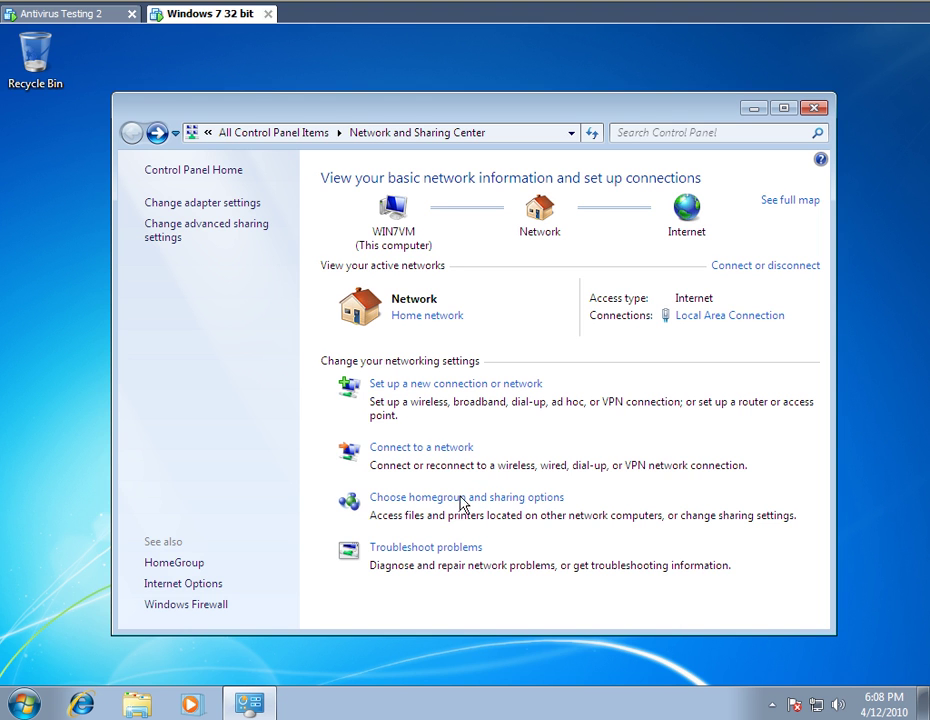
- Open Advanced sharing settings and expand the Public profile
left_click(420, 507)
left_click(289, 418)
left_click_drag(824, 305, 776, 544)
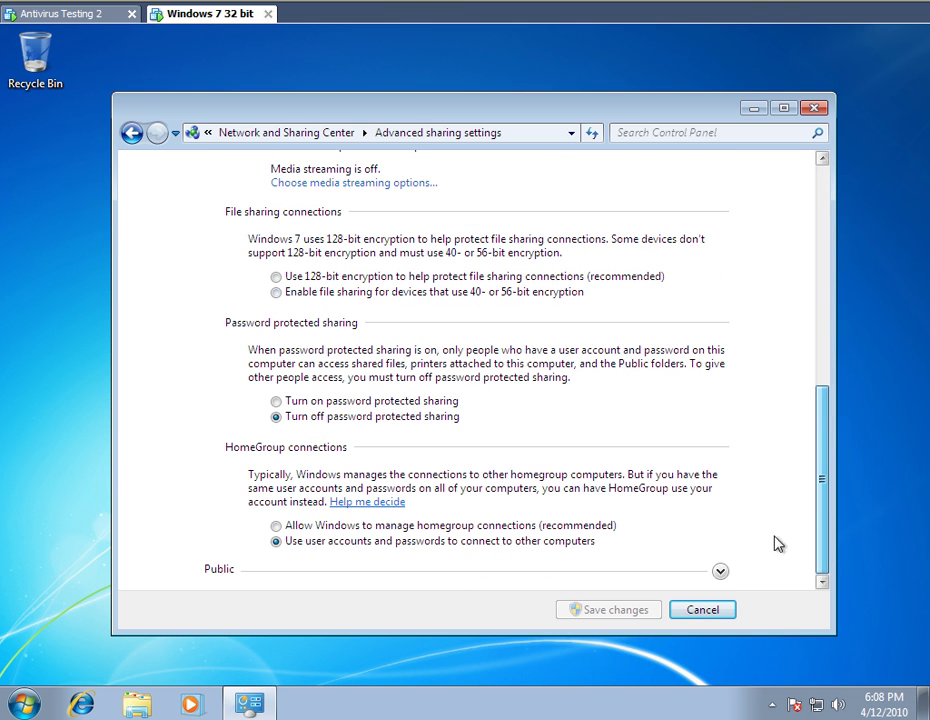
left_click(720, 571)
- Check password protected sharing is off, cancel without saving, and close the Control Panel
left_click_drag(822, 421, 820, 590)
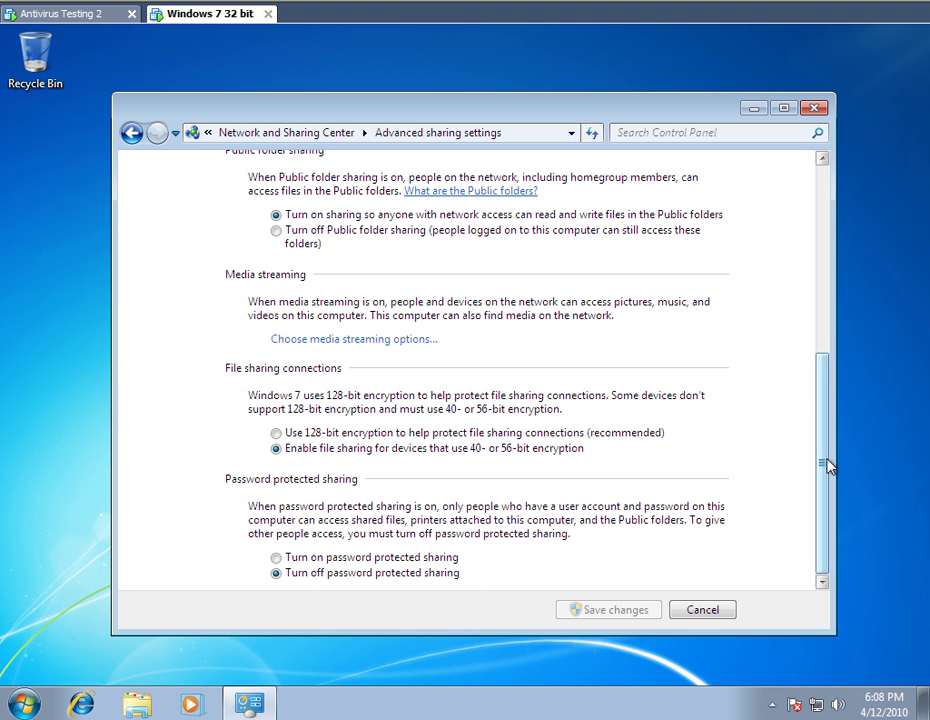
left_click_drag(826, 460, 820, 230)
left_click(703, 610)
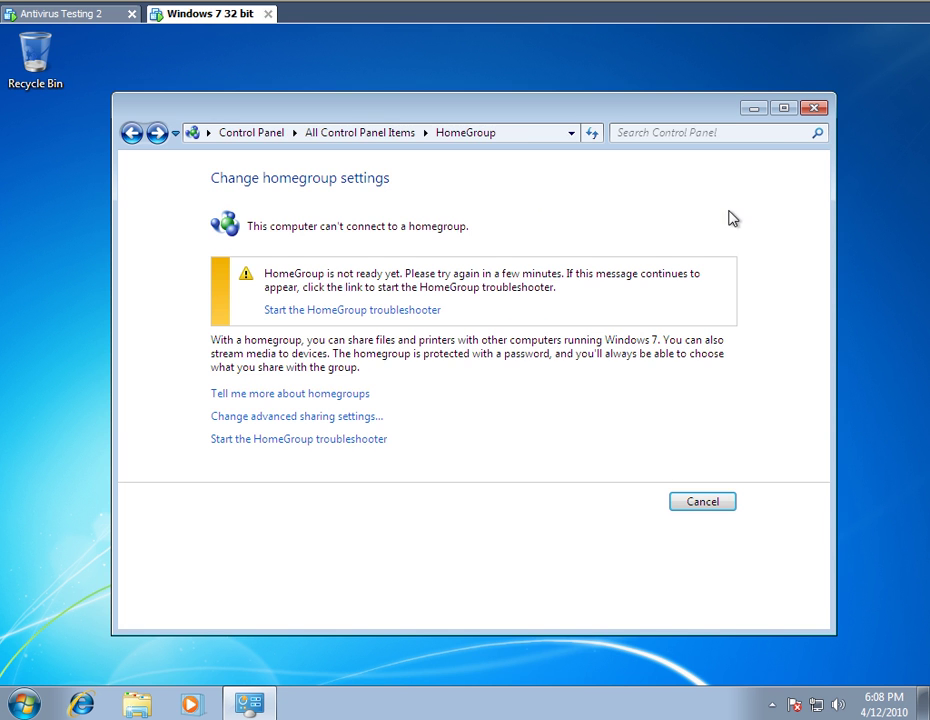
left_click(818, 106)
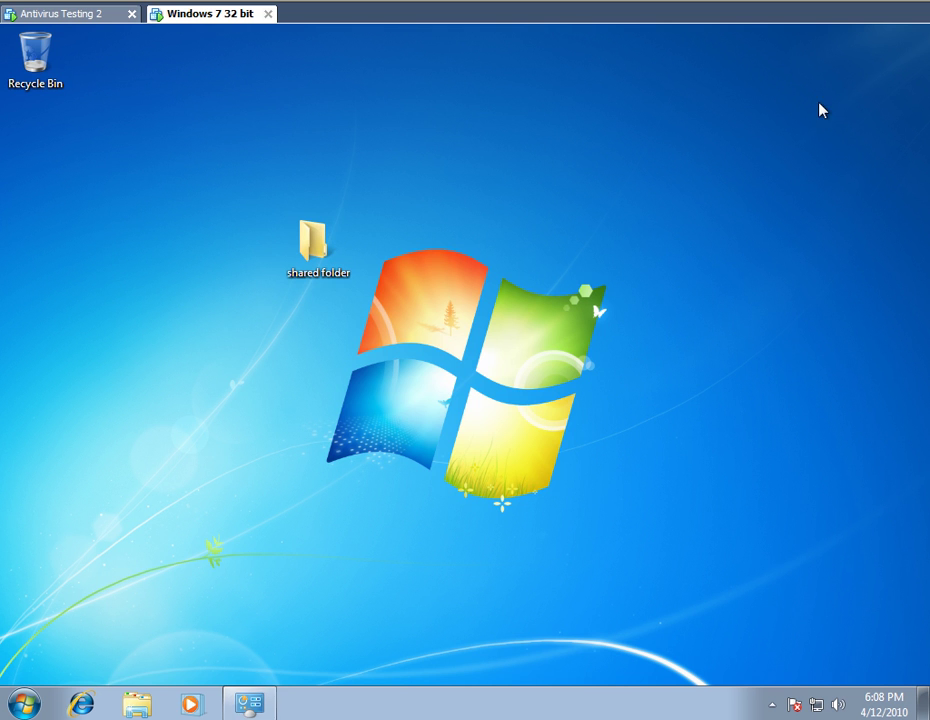
left_click(92, 28)
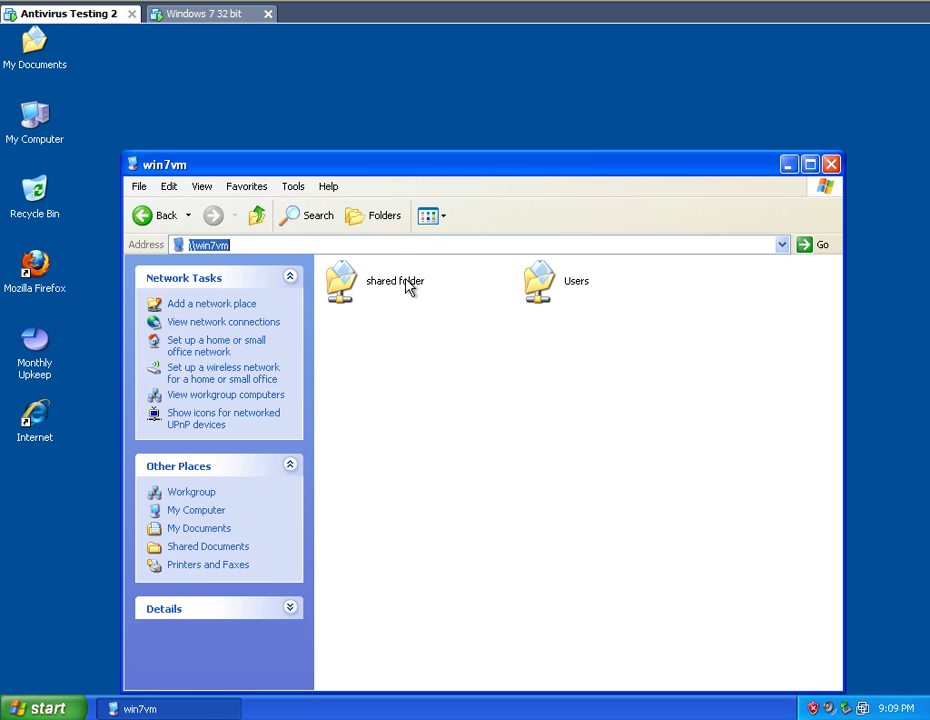
- From XP, open 'shared folder' on \\win7vm and create a New Bitmap Image with its default name
double_click(352, 284)
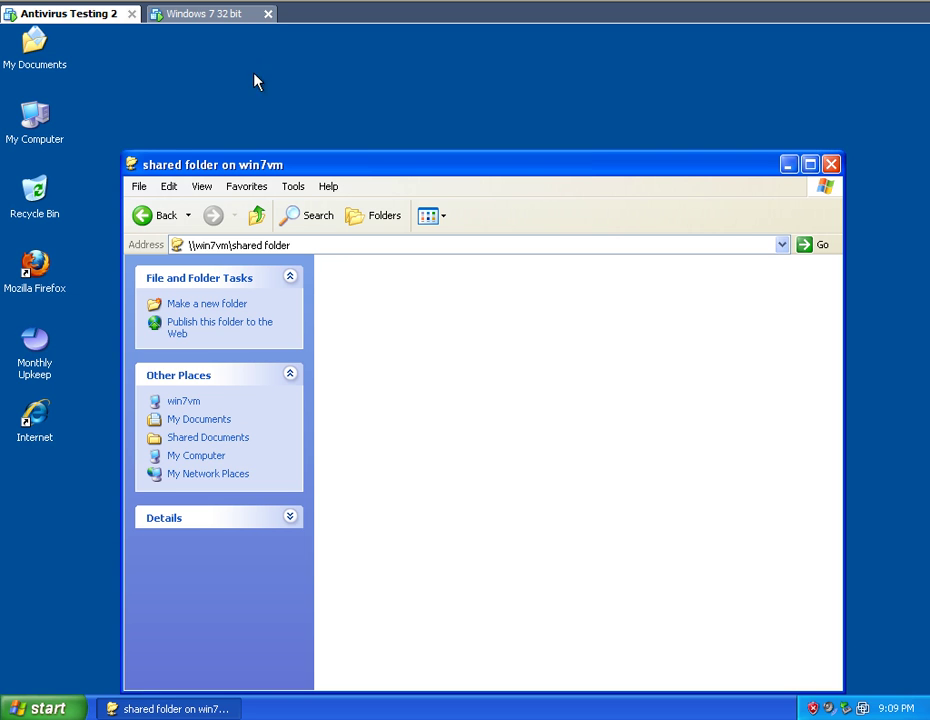
right_click(383, 308)
mouse_move(455, 451)
left_click(571, 506)
left_click(492, 446)
left_click(205, 14)
- Open the desktop 'shared folder', start a new contact, and discard it unsaved
double_click(309, 245)
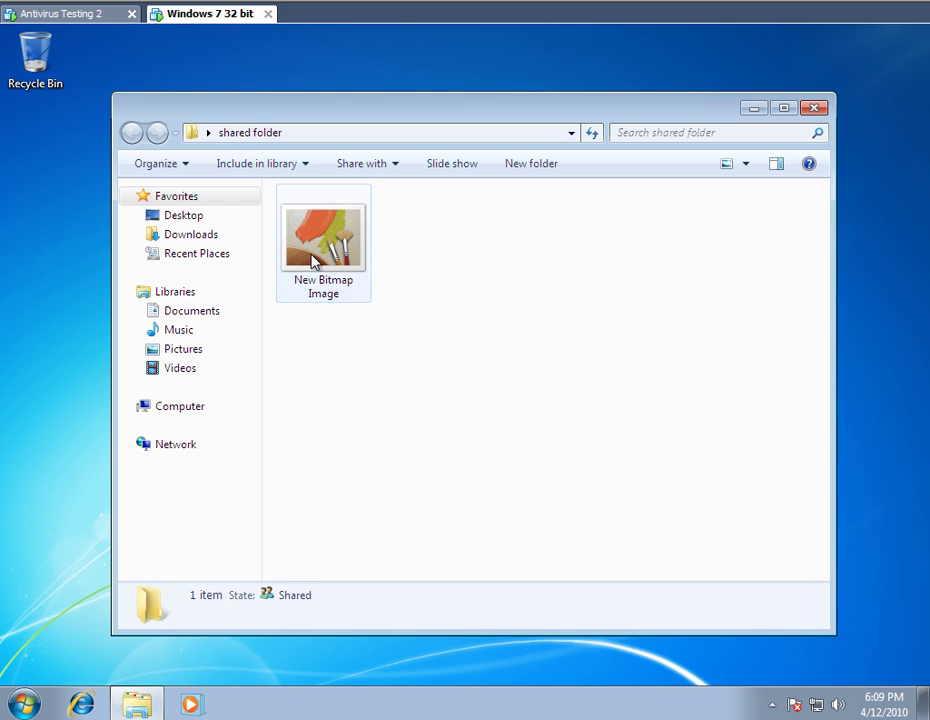
right_click(469, 253)
mouse_move(536, 476)
left_click(755, 542)
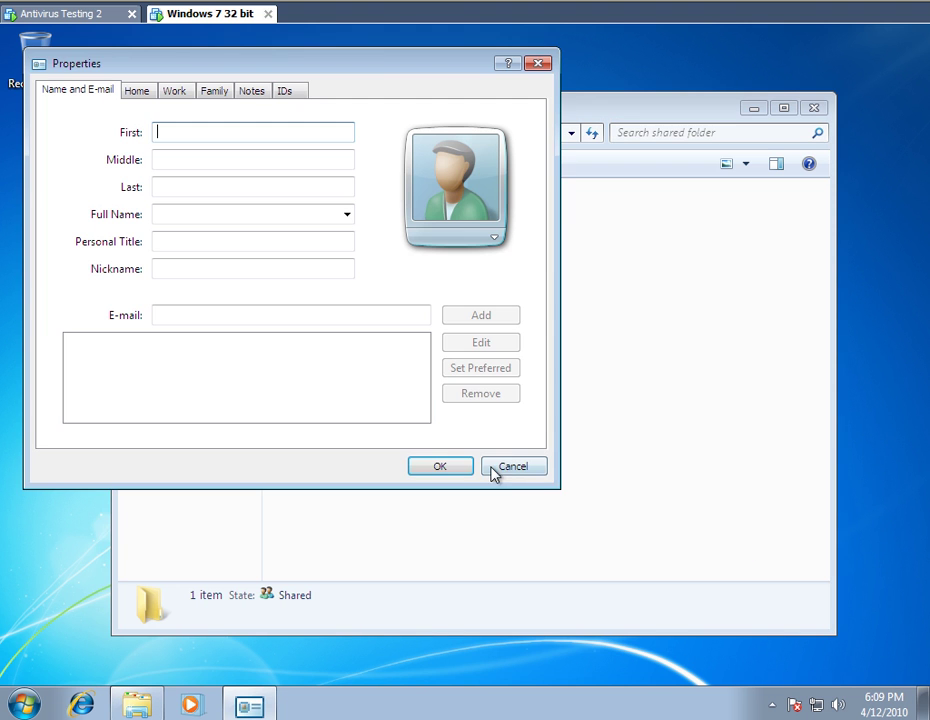
left_click(441, 467)
left_click(554, 434)
left_click(536, 469)
- Create a New Text Document in the shared folder with its default name
right_click(535, 469)
mouse_move(639, 636)
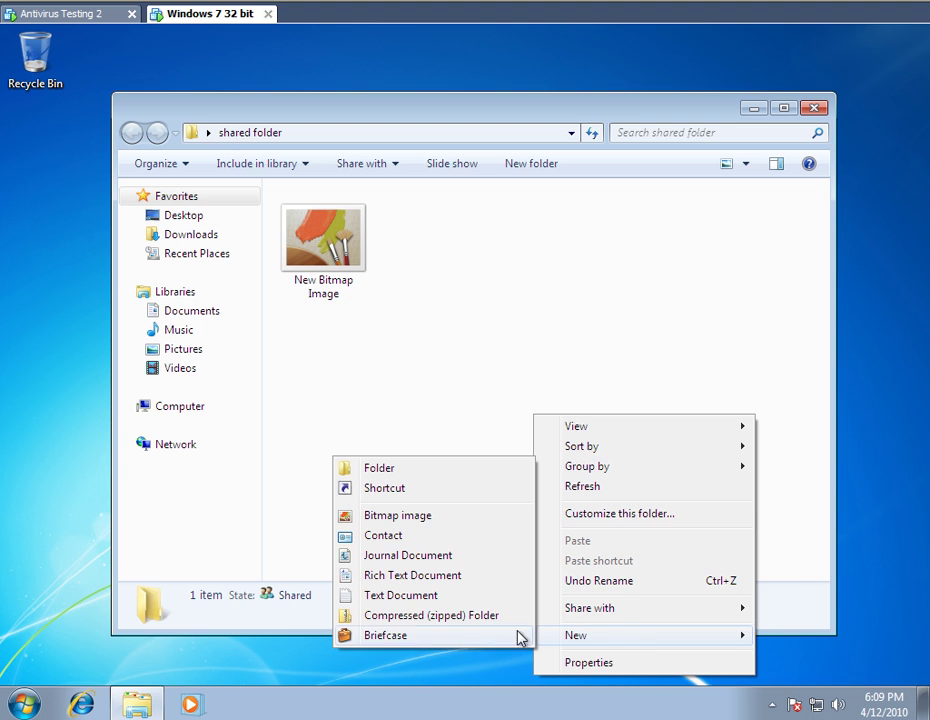
left_click(455, 598)
left_click(474, 545)
left_click(75, 15)
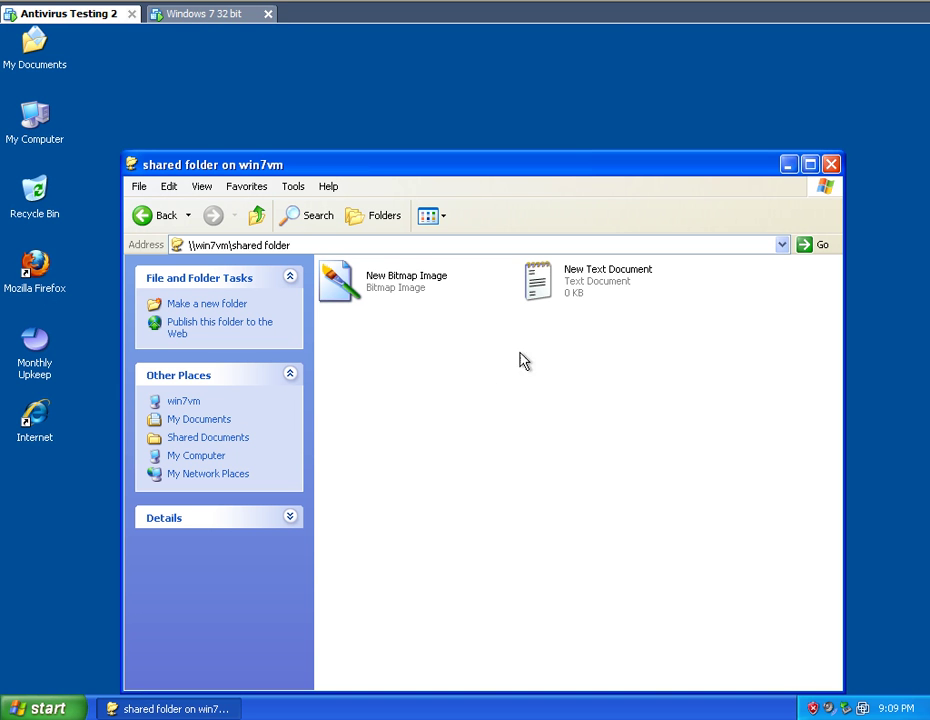
- Delete New Bitmap Image and New Text Document from the win7vm shared folder, then close it
right_click(388, 284)
left_click(453, 459)
left_click(527, 384)
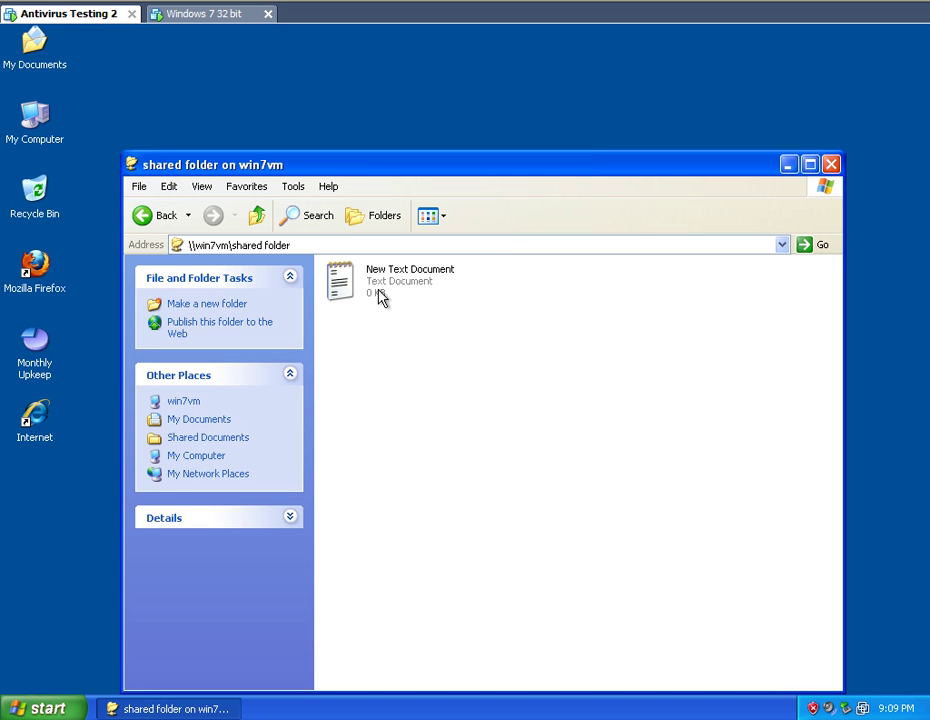
right_click(381, 285)
left_click(438, 456)
left_click(525, 384)
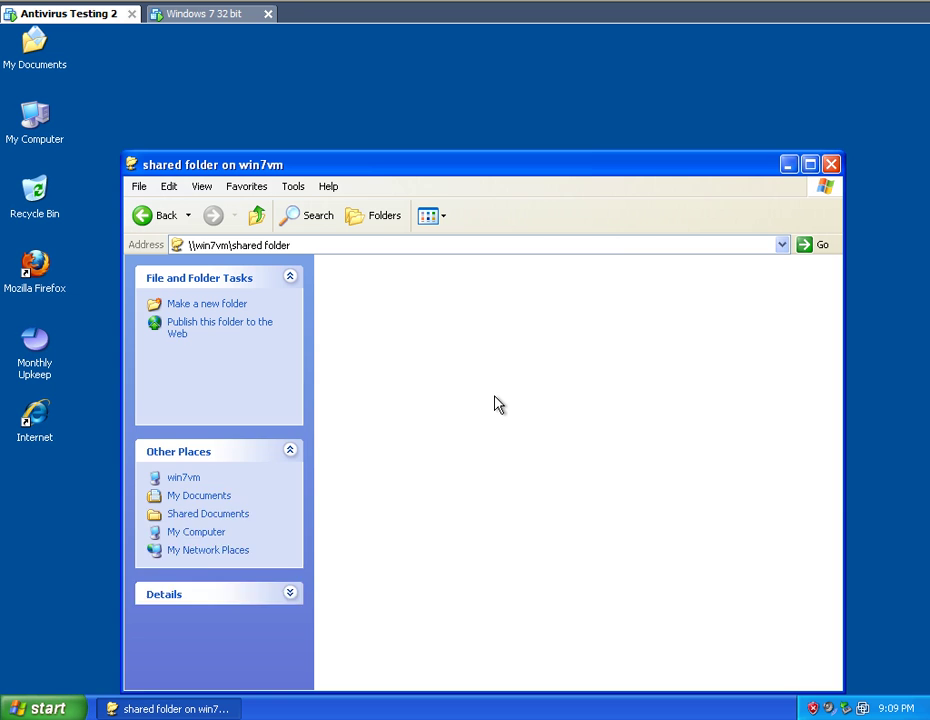
left_click(830, 165)
- On Windows 7, close the shared folder and open Advanced sharing settings from the tray network icon
left_click(212, 15)
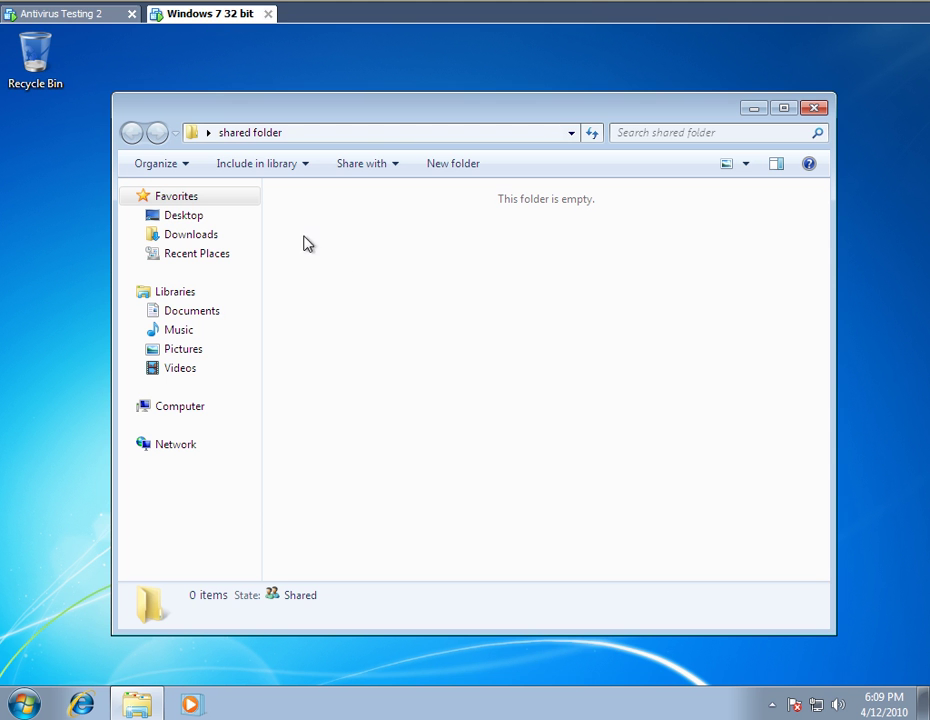
left_click(815, 109)
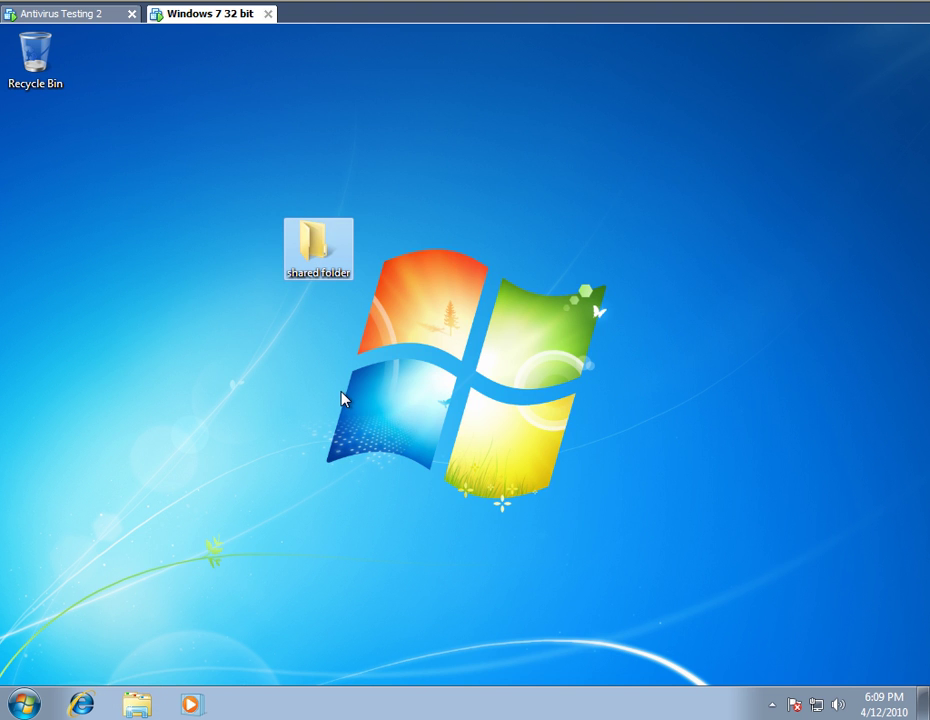
right_click(817, 708)
left_click(818, 690)
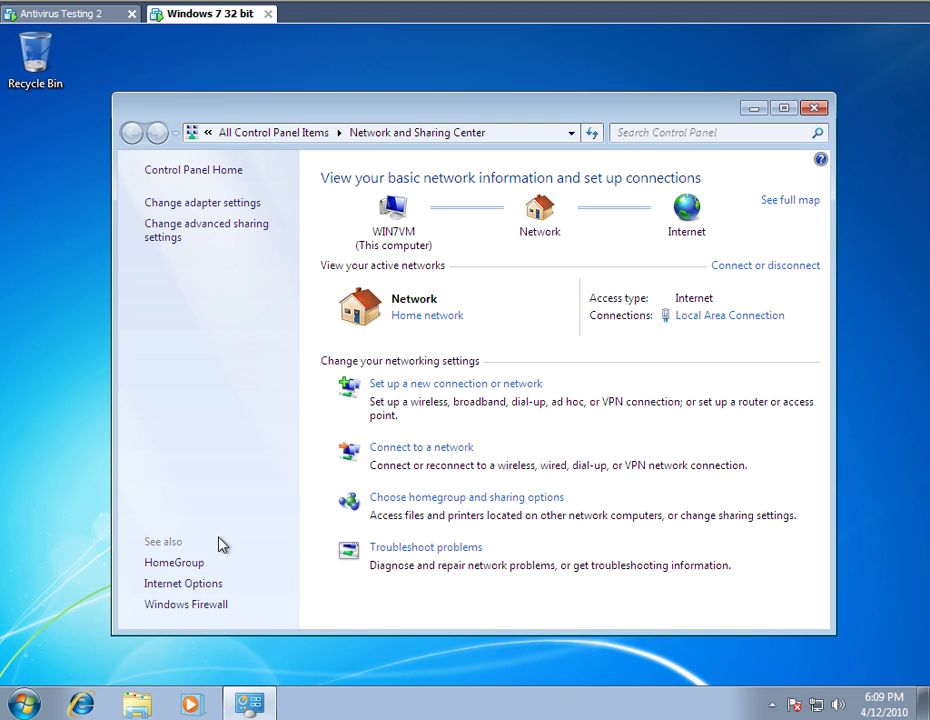
left_click(440, 497)
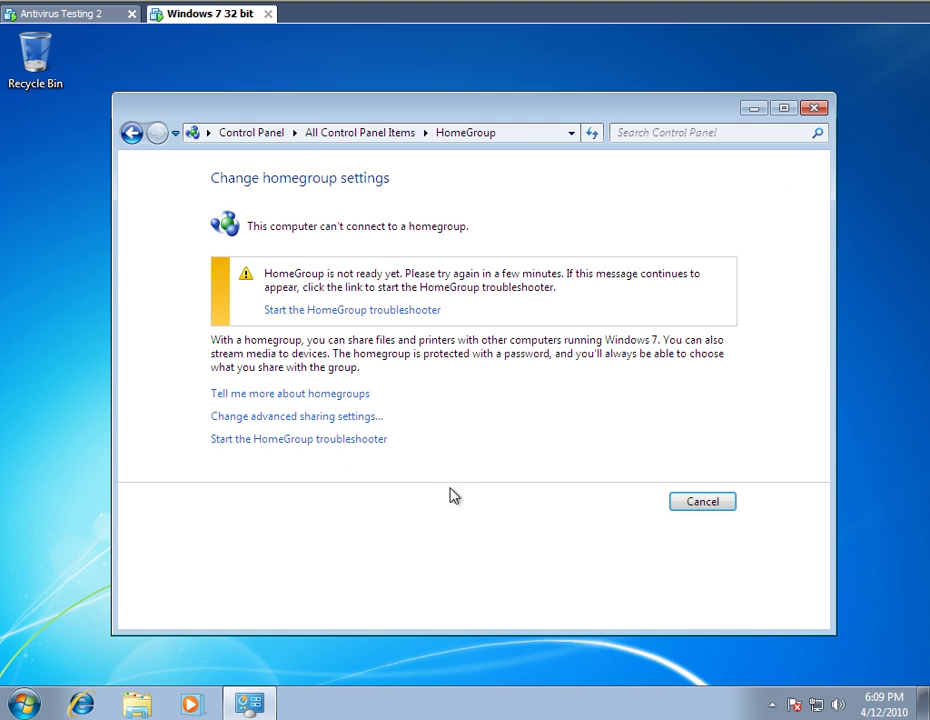
left_click(310, 418)
- Expand the Public and Home or Work profiles to review them, then close without changes
left_click_drag(820, 280, 822, 535)
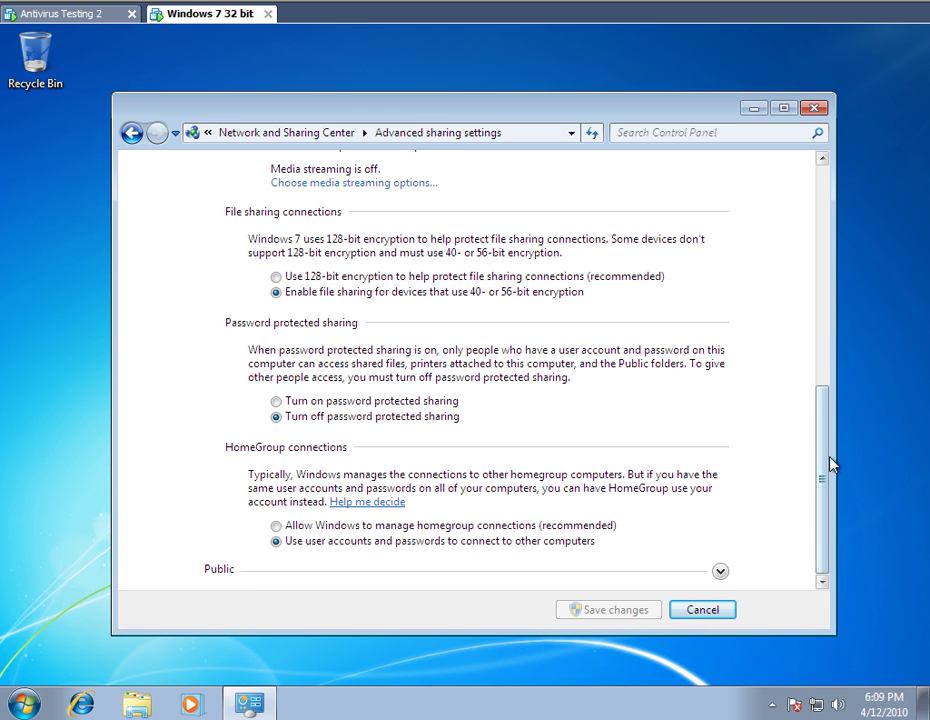
left_click(722, 573)
left_click_drag(818, 402, 731, 602)
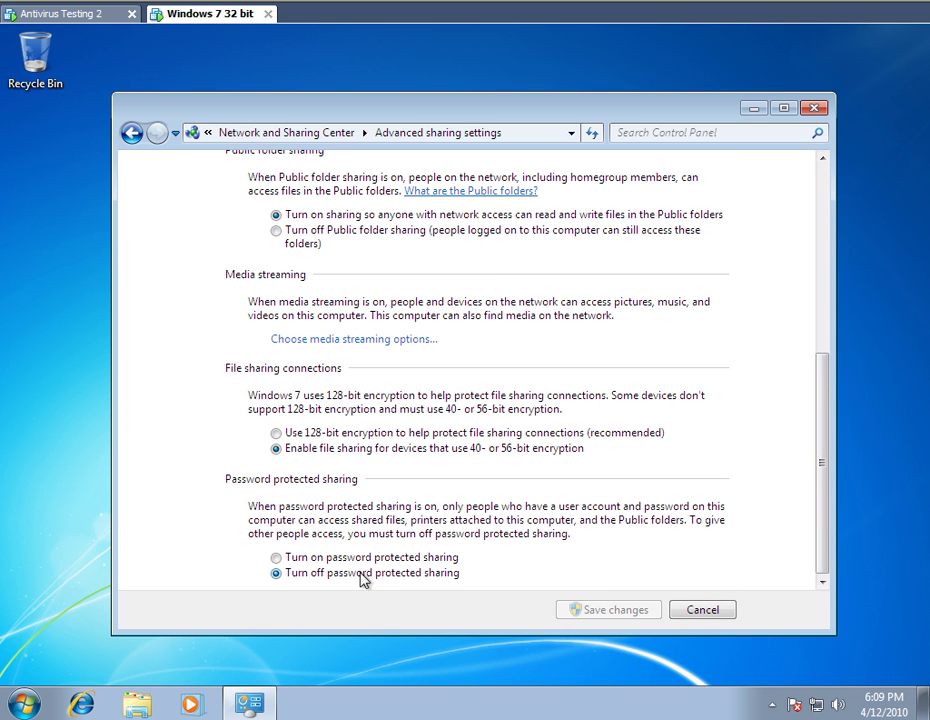
left_click_drag(818, 484, 803, 548)
left_click_drag(826, 463, 822, 264)
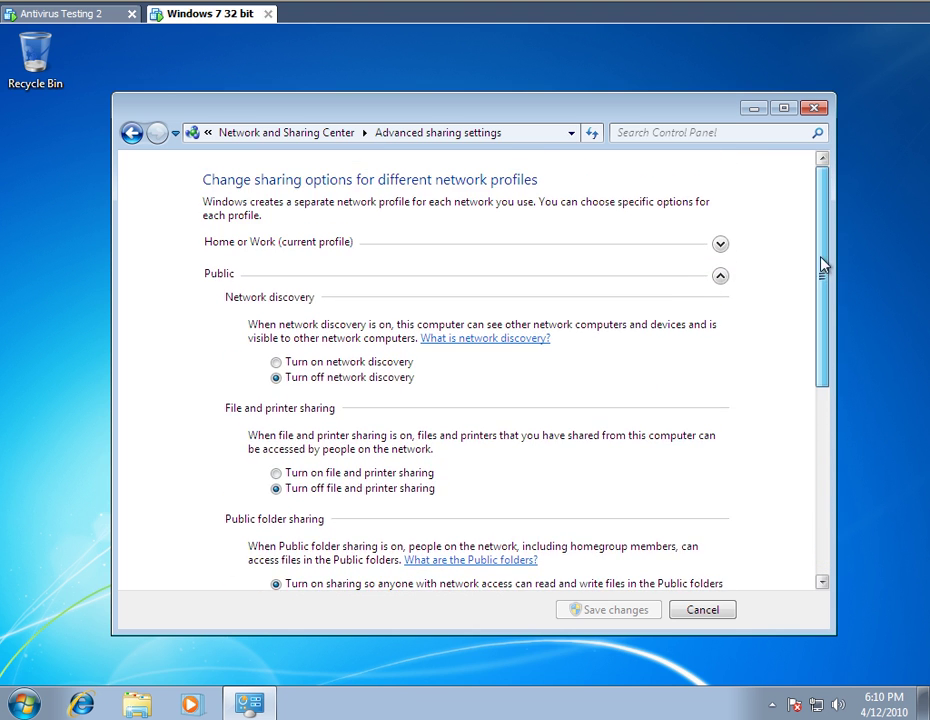
left_click(720, 245)
left_click_drag(822, 249, 828, 305)
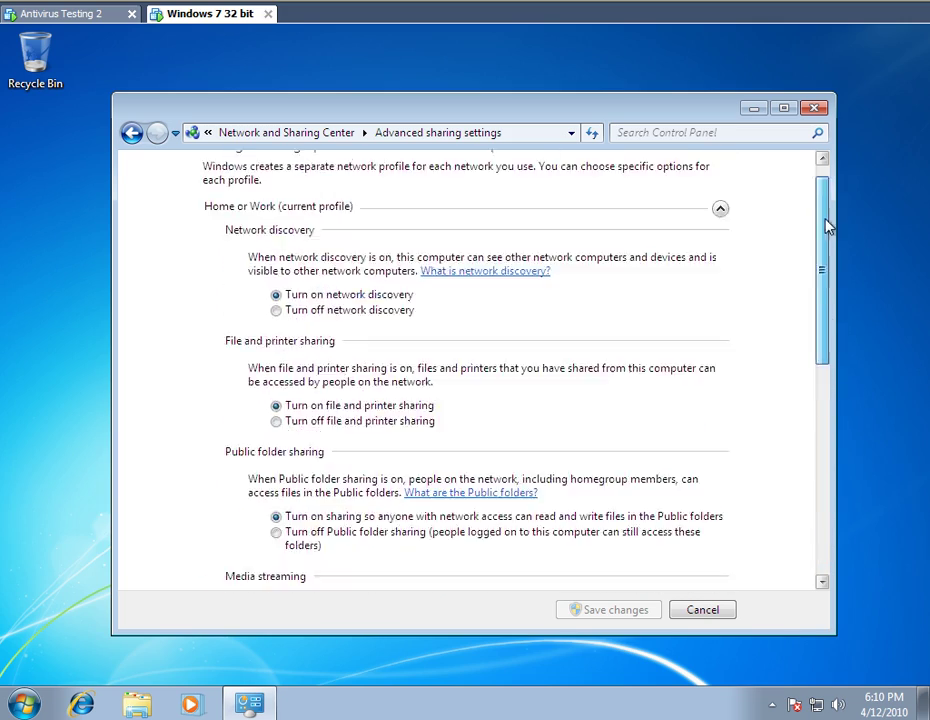
left_click(814, 108)
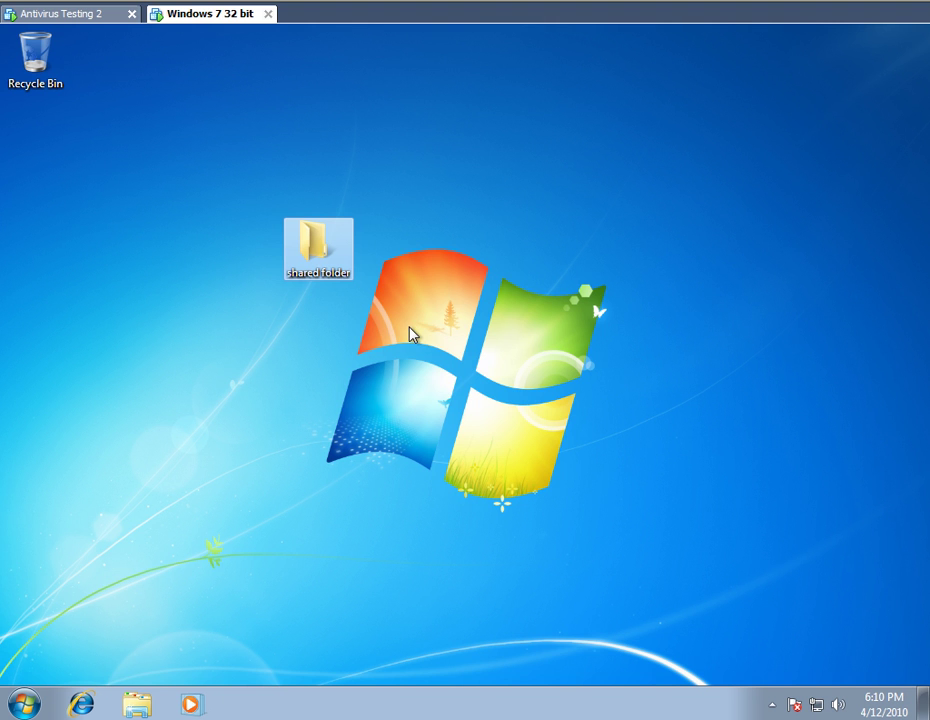